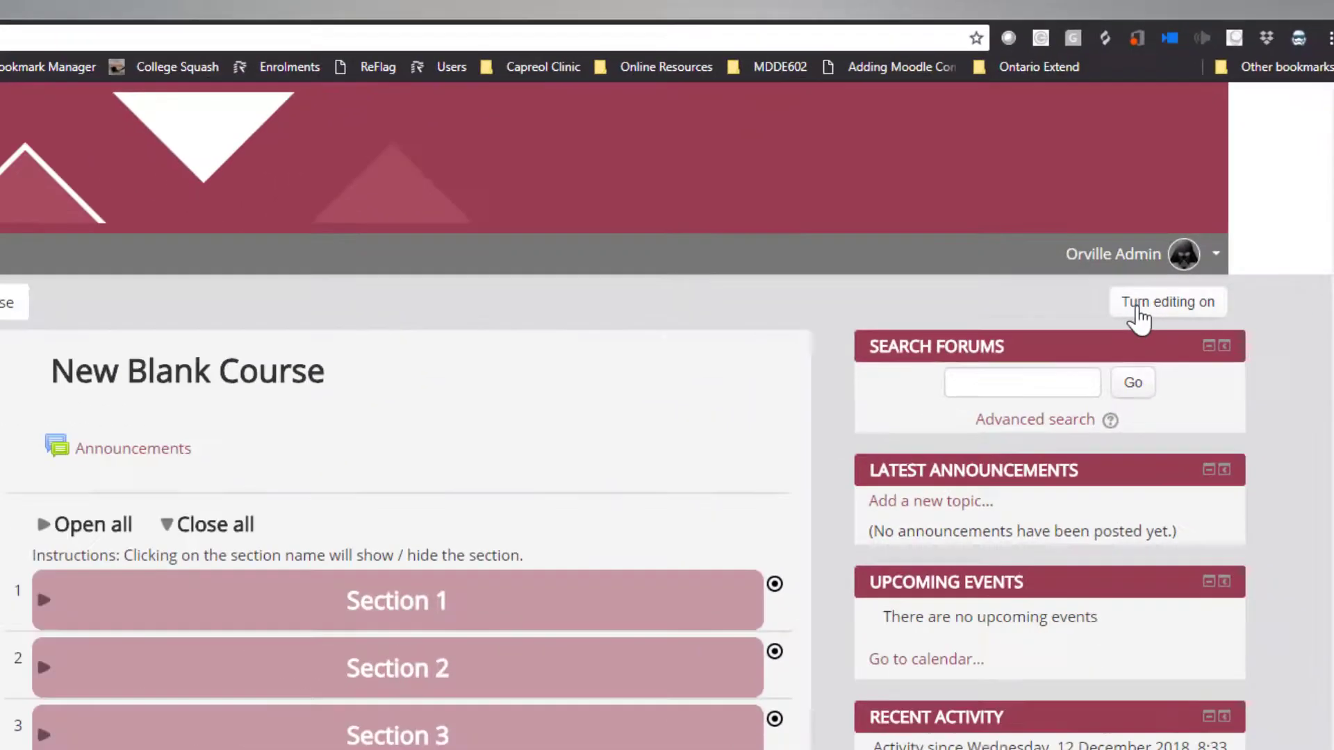
Turn on course editing and start adding an Assignment activity to Section 3.
left_click(1082, 458)
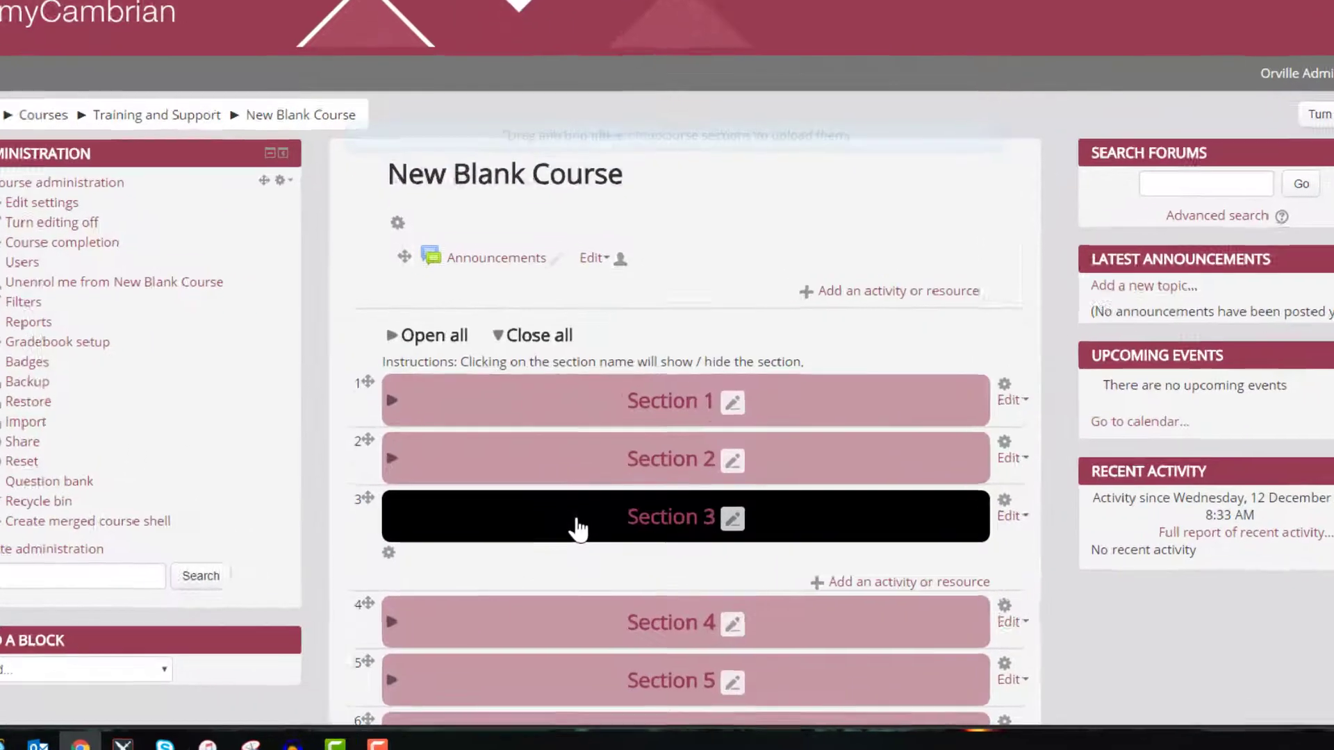
left_click(602, 540)
scroll(604, 542, "down", 2)
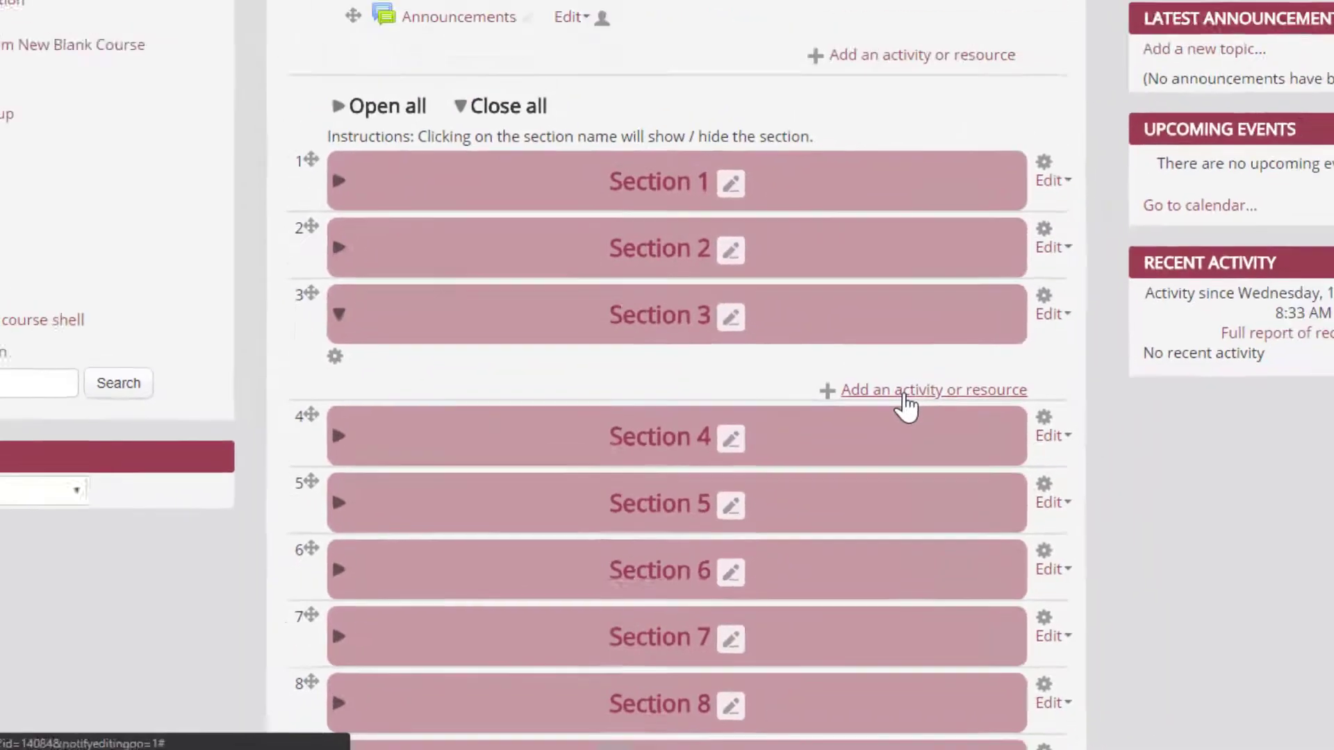
left_click(962, 335)
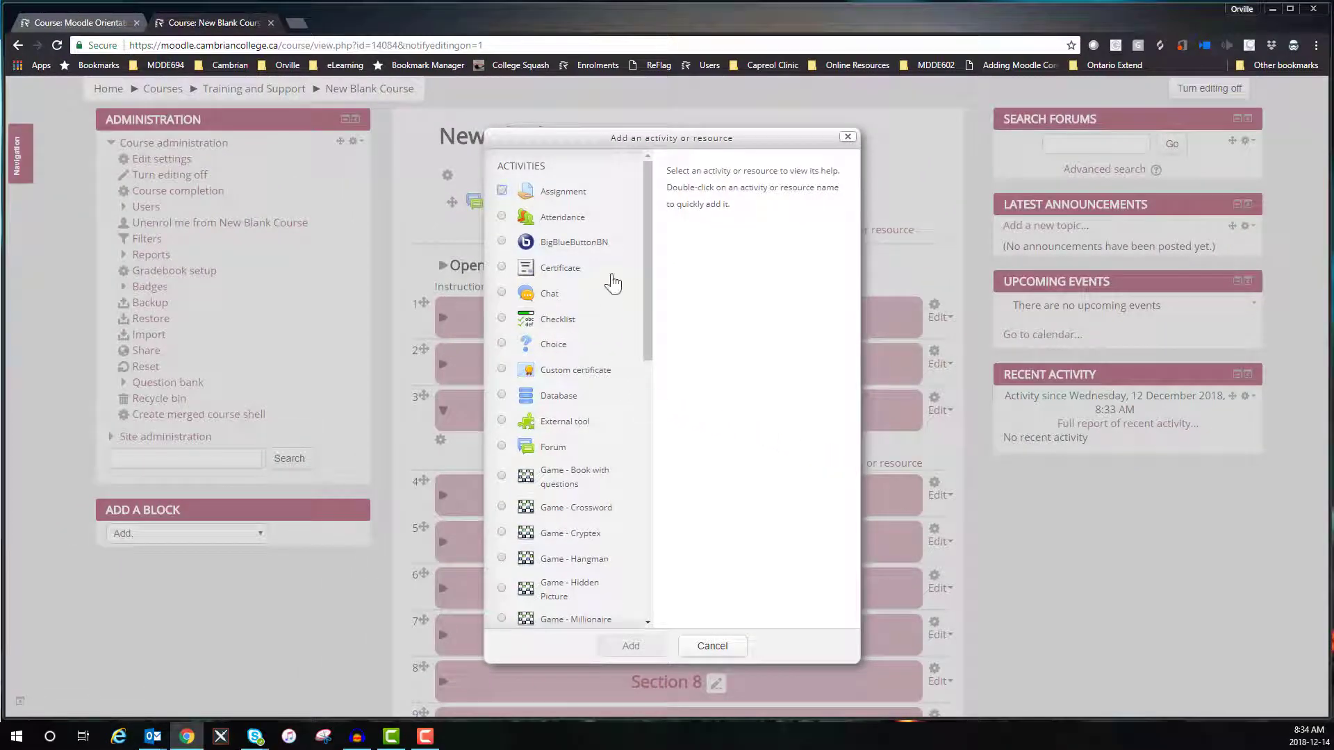
left_click(525, 196)
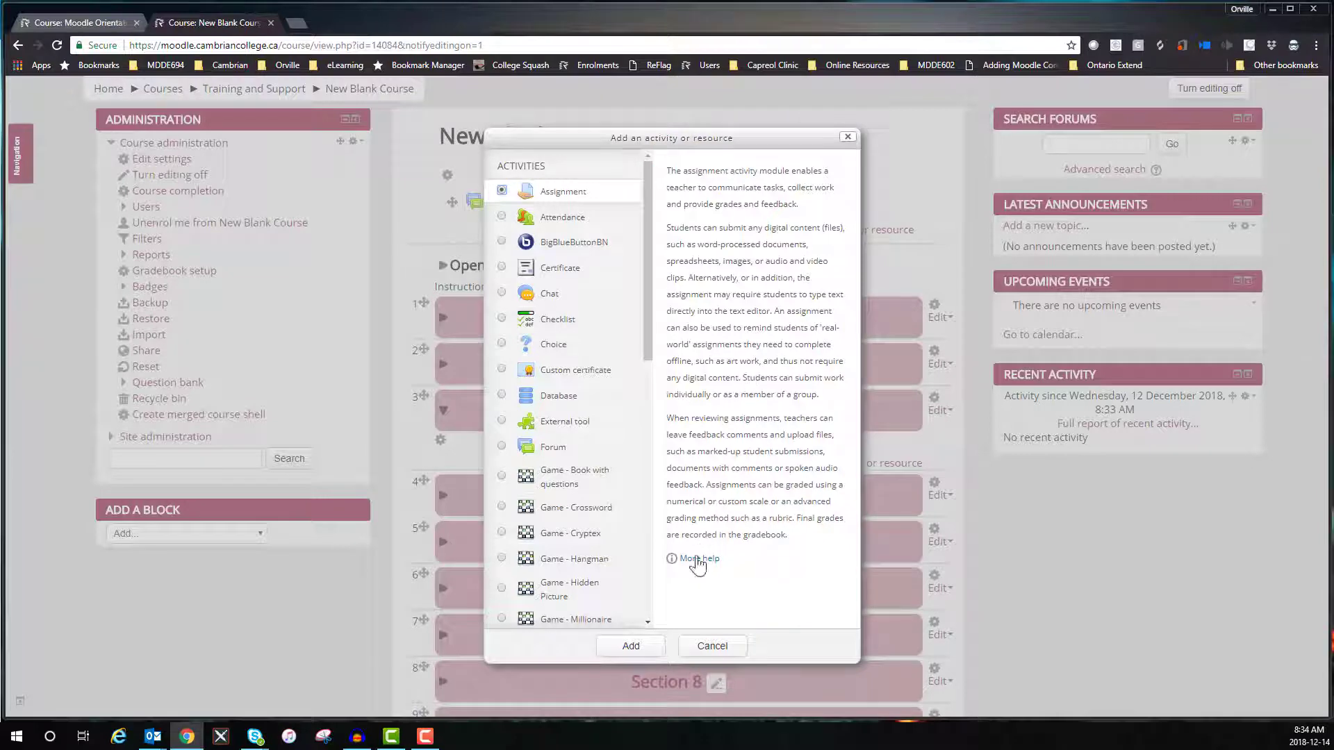
left_click(629, 647)
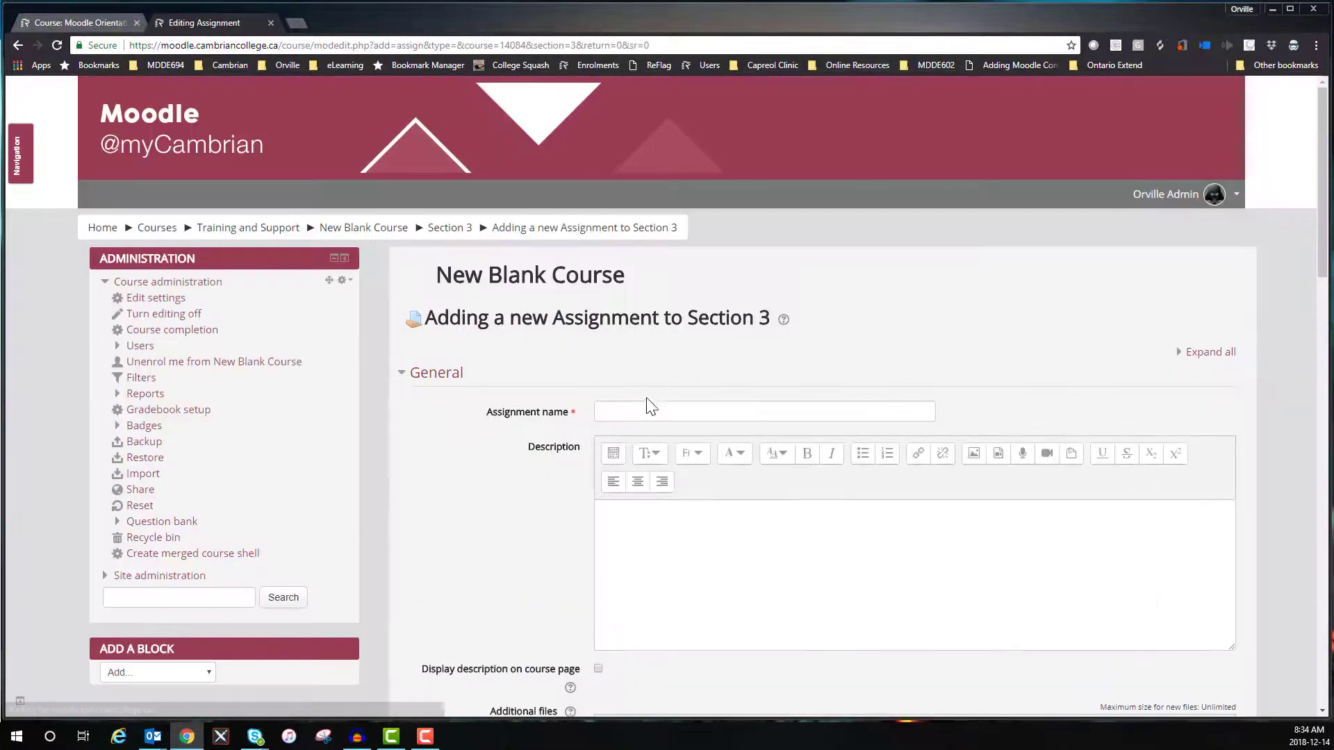
Name the new assignment "Assignment #1" and enter "Instructions" as its description.
left_click(645, 415)
type("Assignment #1")
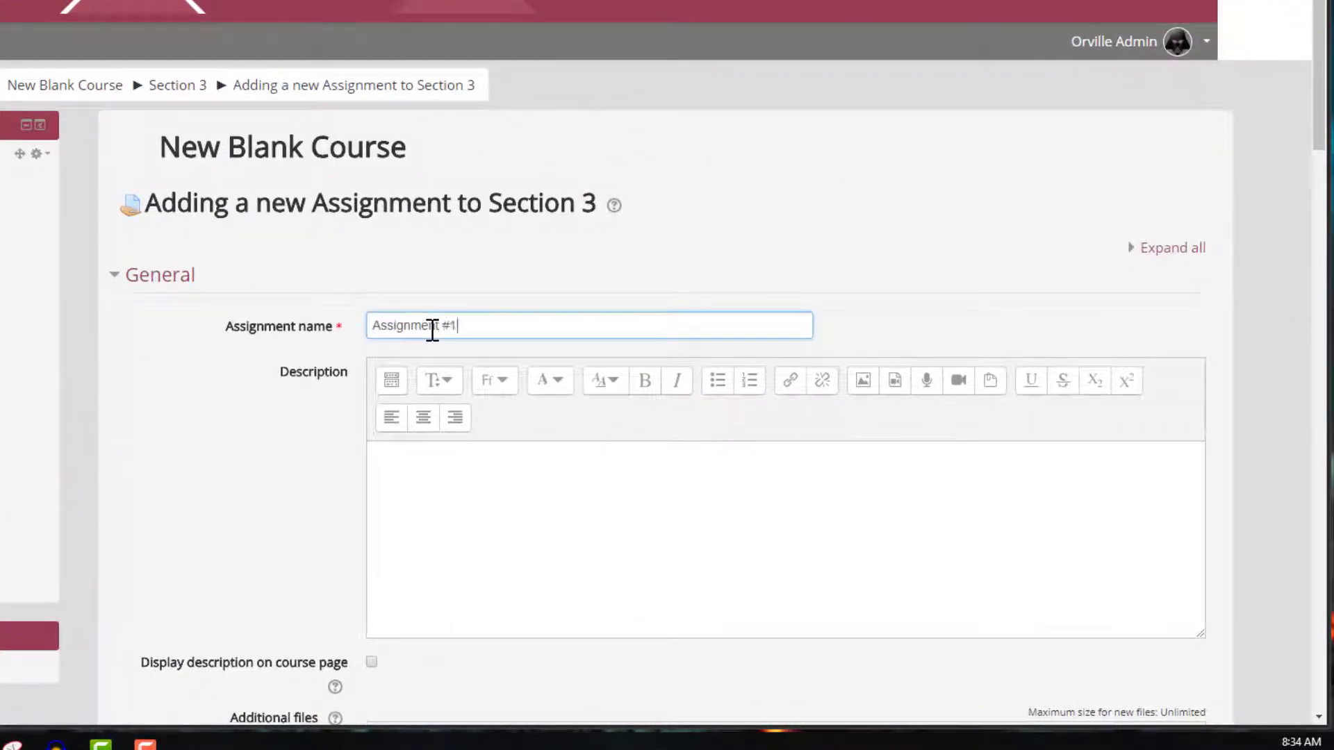
left_click(421, 477)
type("Instructions")
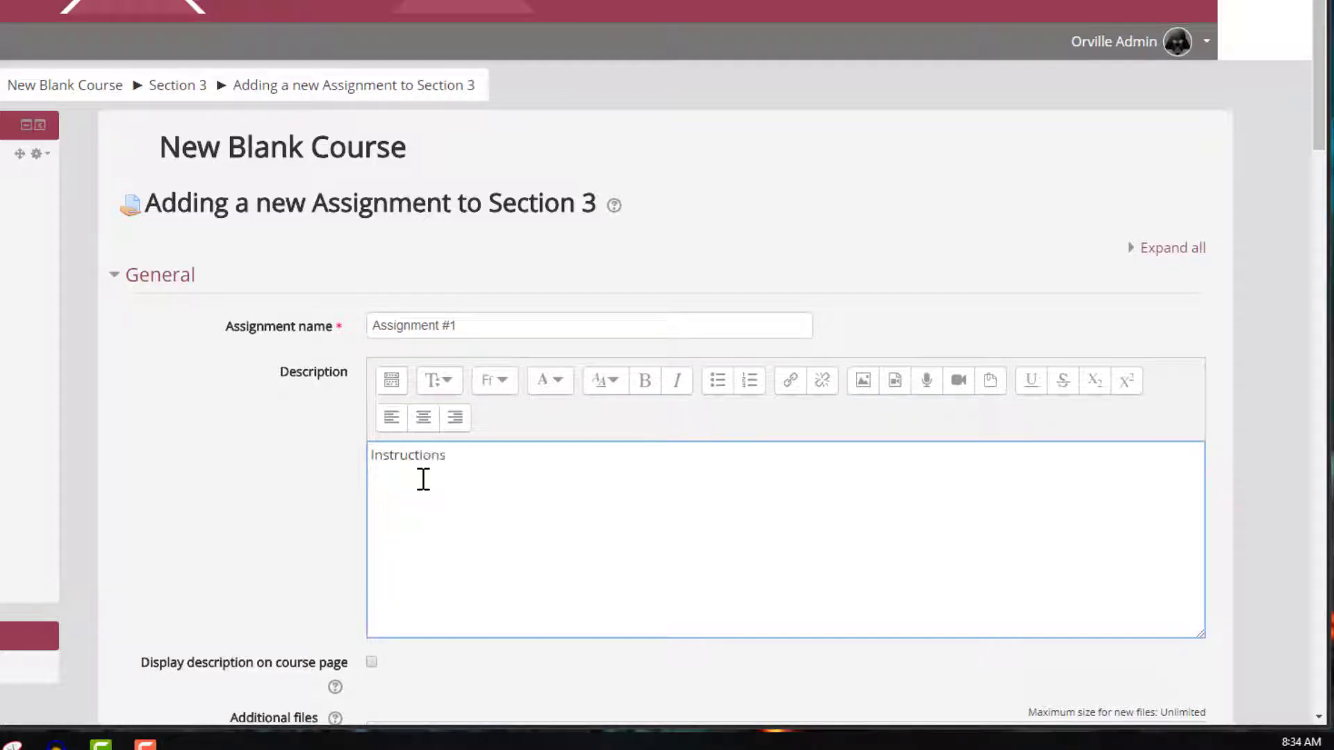
Try 25 as the day of the assignment's cut-off date and set it back to 21.
scroll(423, 479, "down", 7)
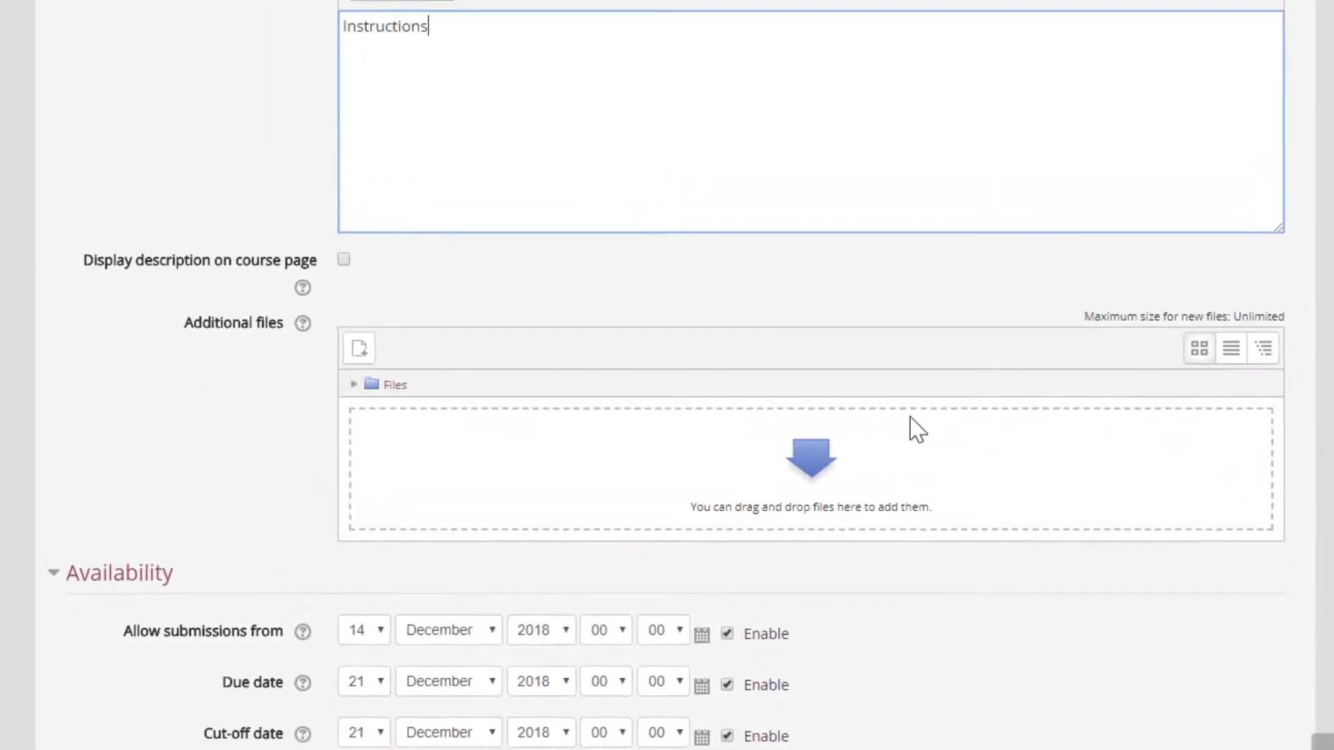
scroll(917, 429, "down", 4)
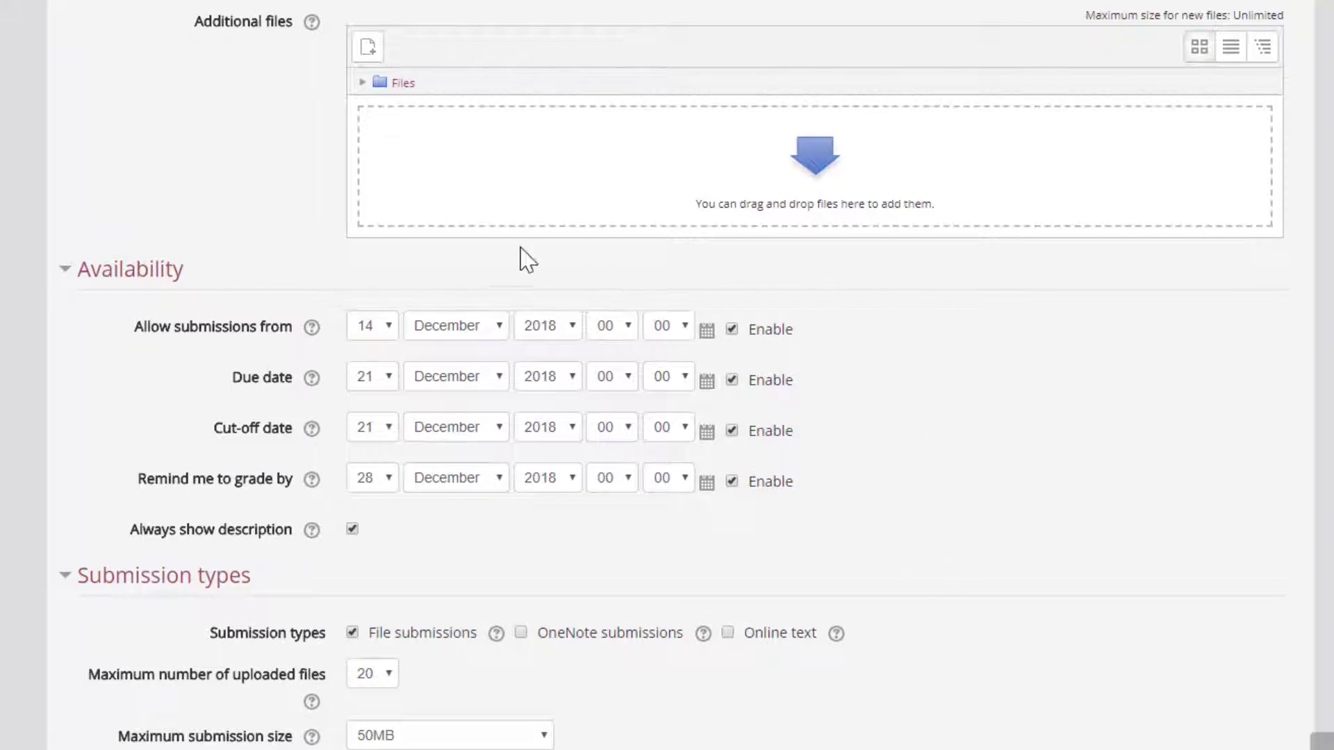
scroll(467, 257, "down", 3)
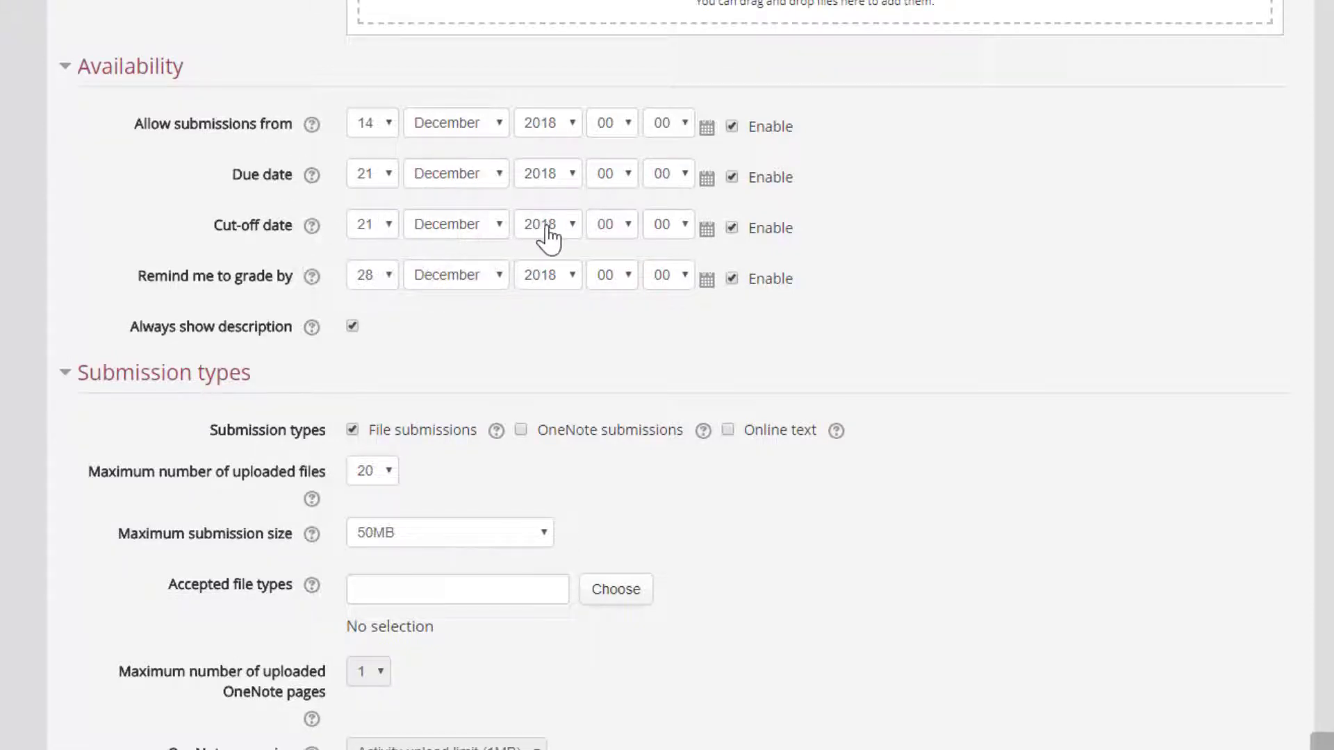
left_click(381, 229)
scroll(389, 549, "down", 4)
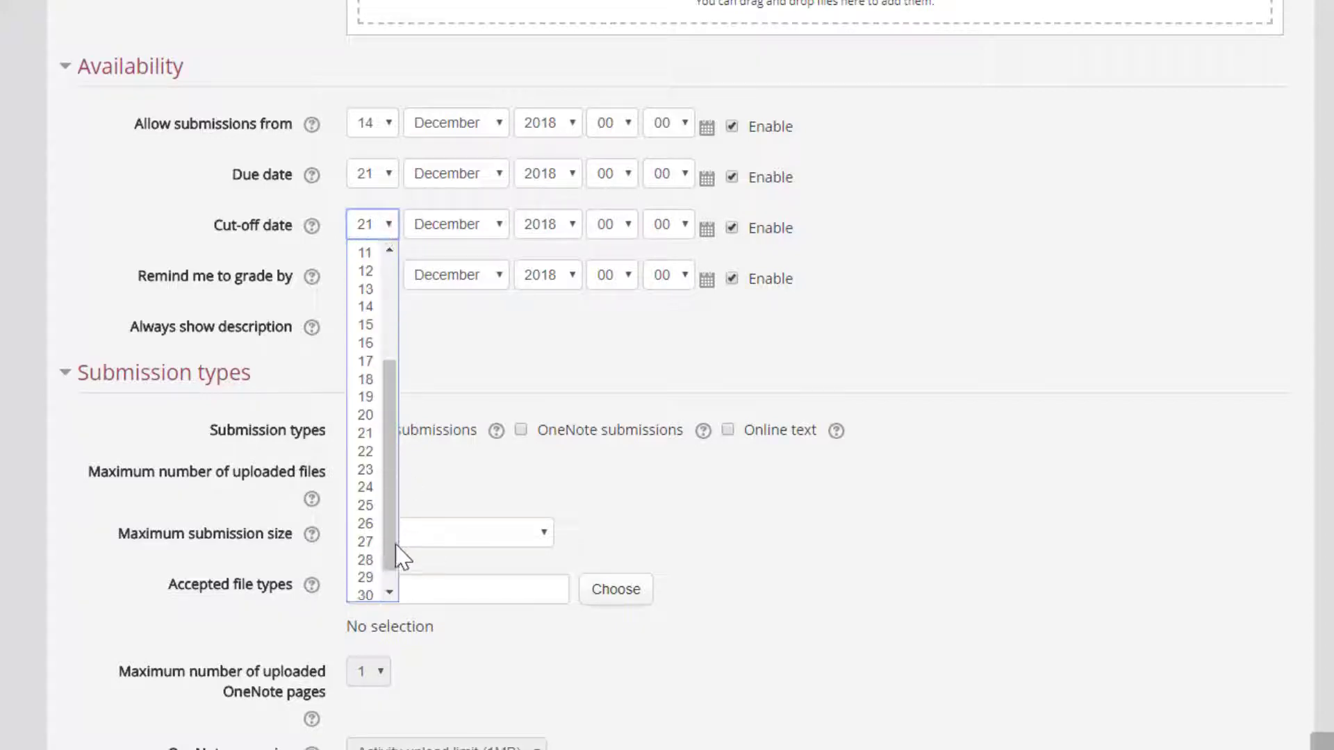
left_click(368, 483)
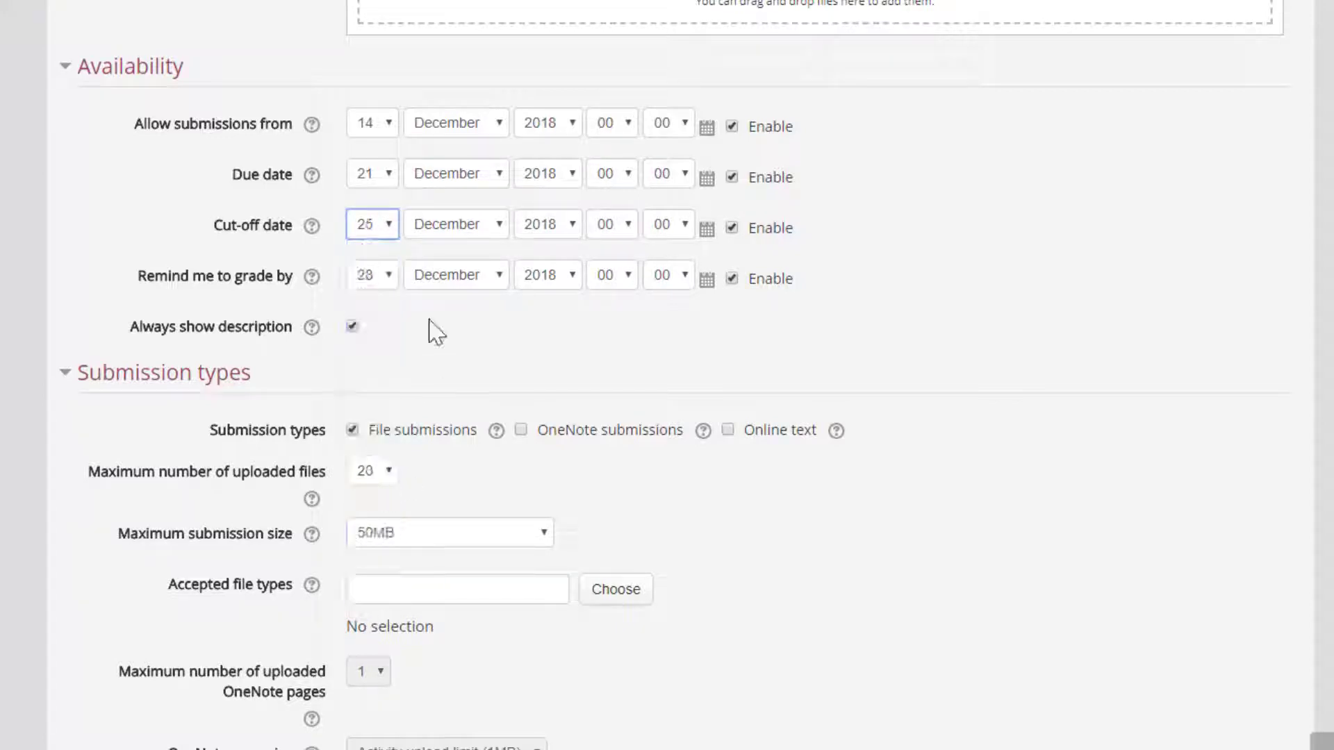
left_click(381, 229)
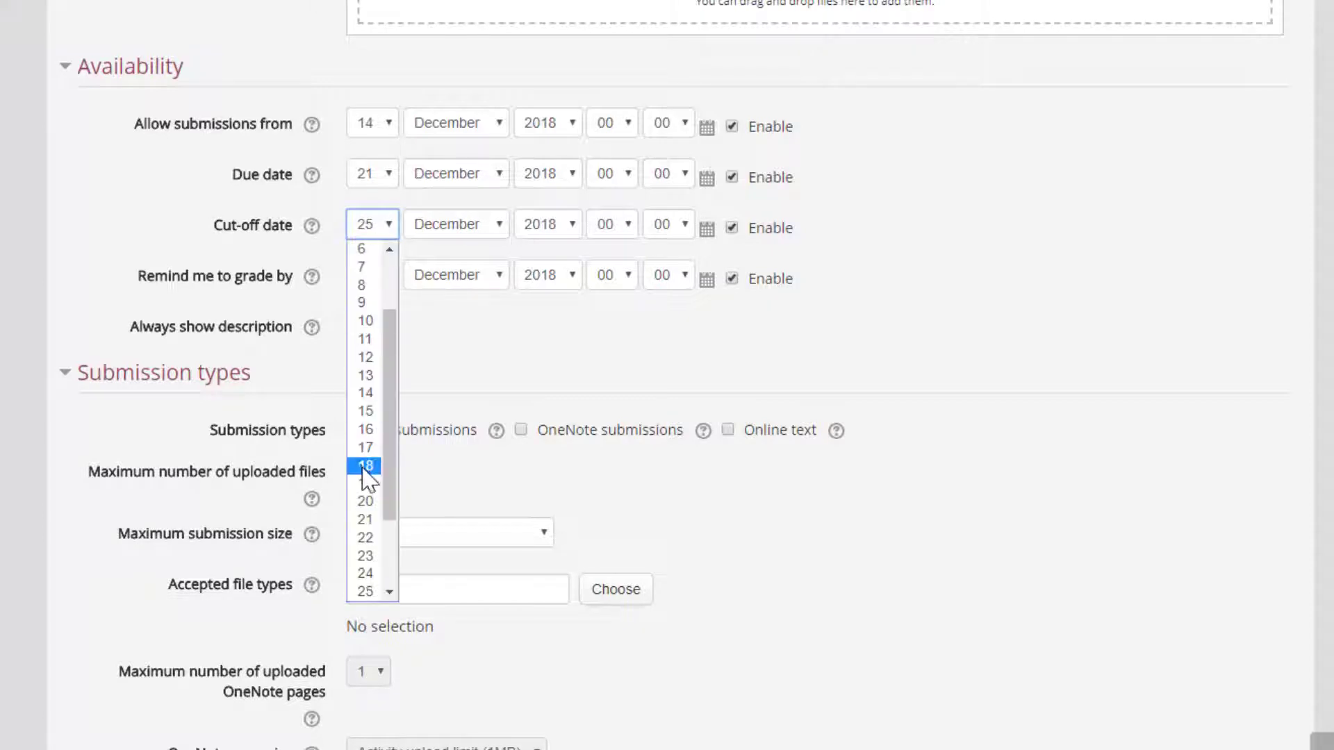
left_click(367, 521)
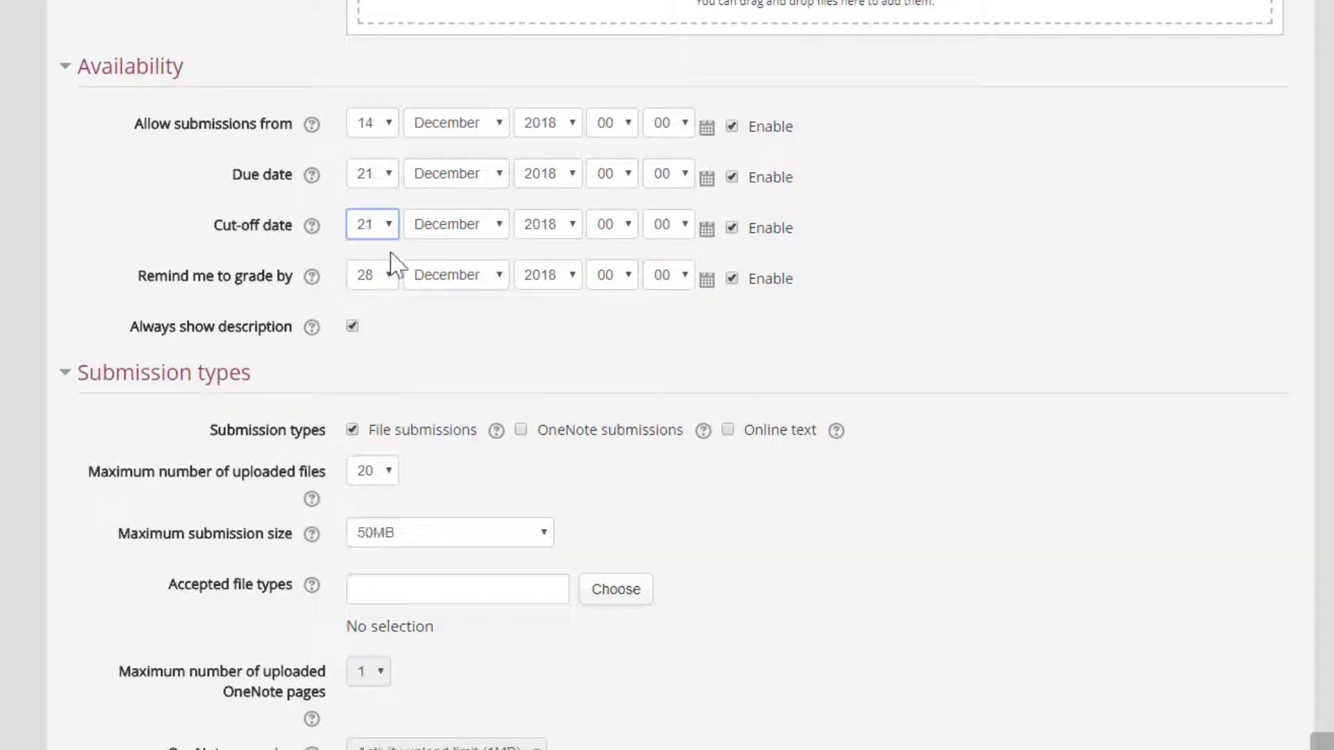
Set the assignment's maximum number of uploaded files to 1.
scroll(303, 343, "down", 5)
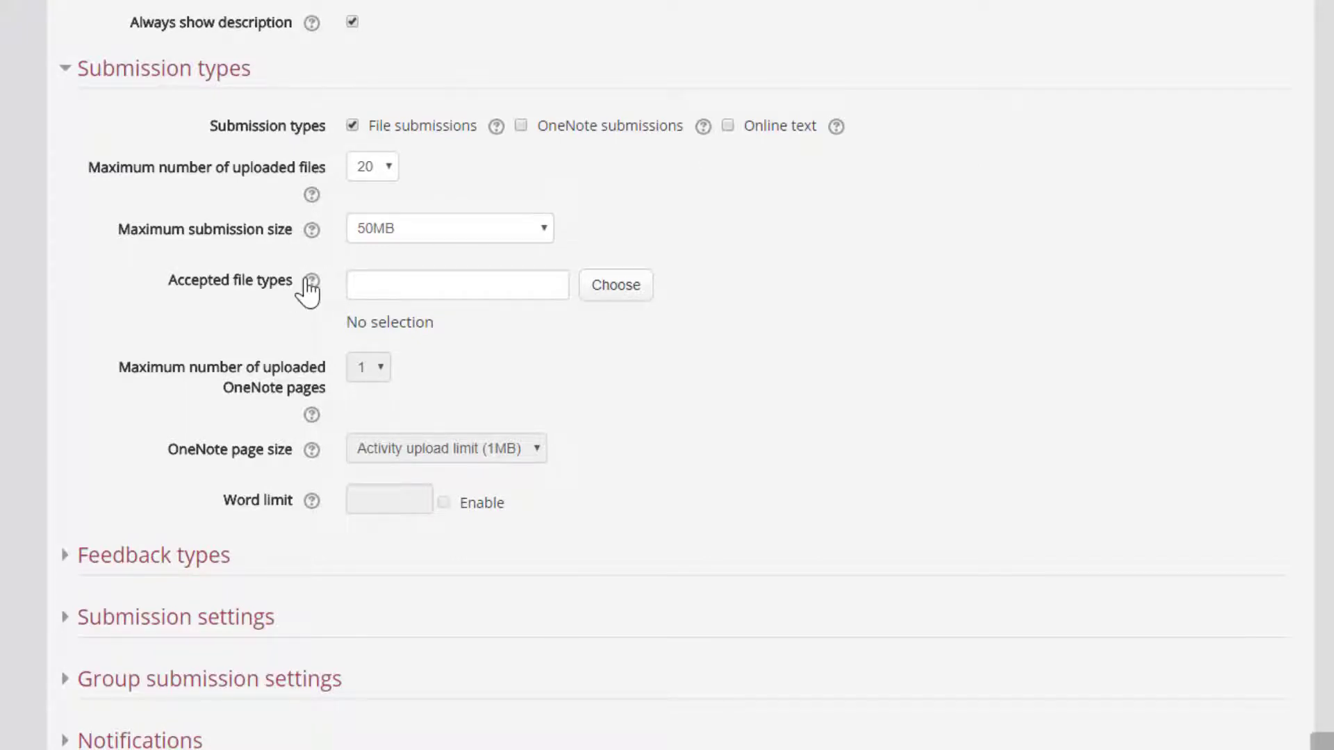
left_click(368, 175)
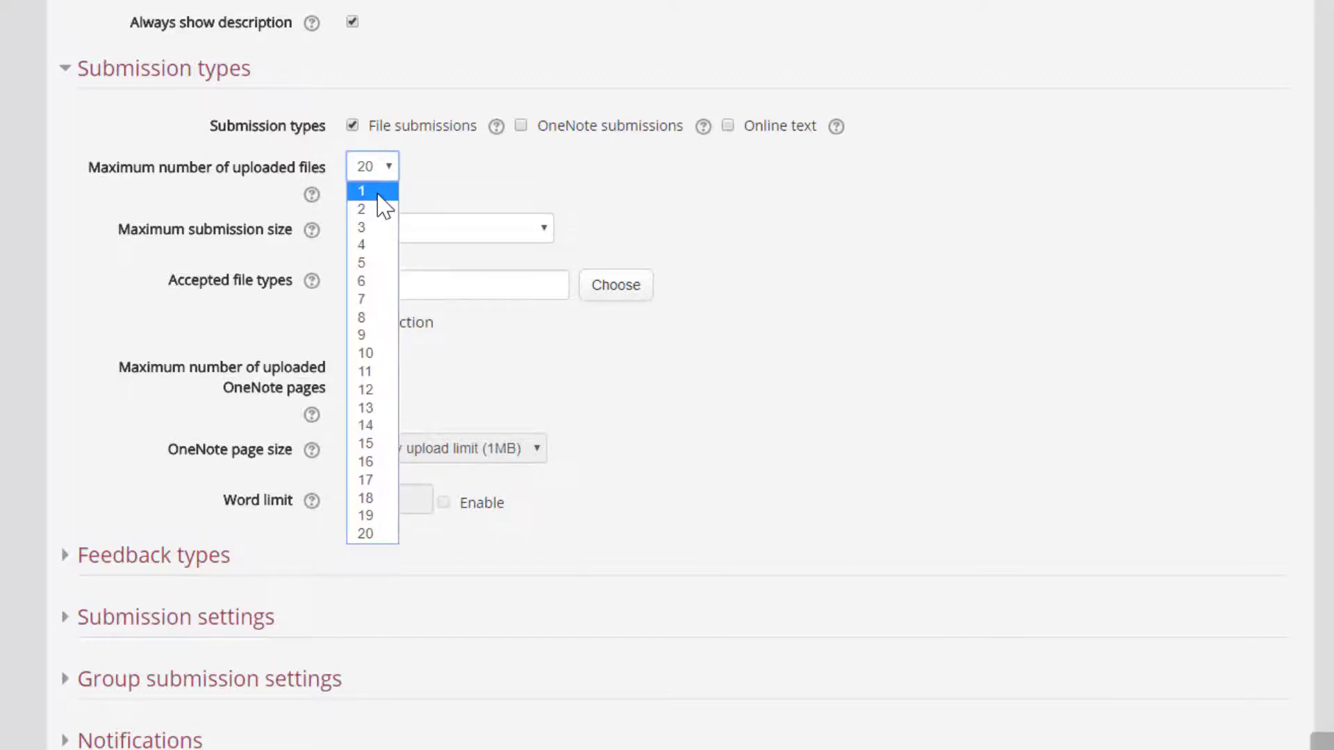
left_click(378, 194)
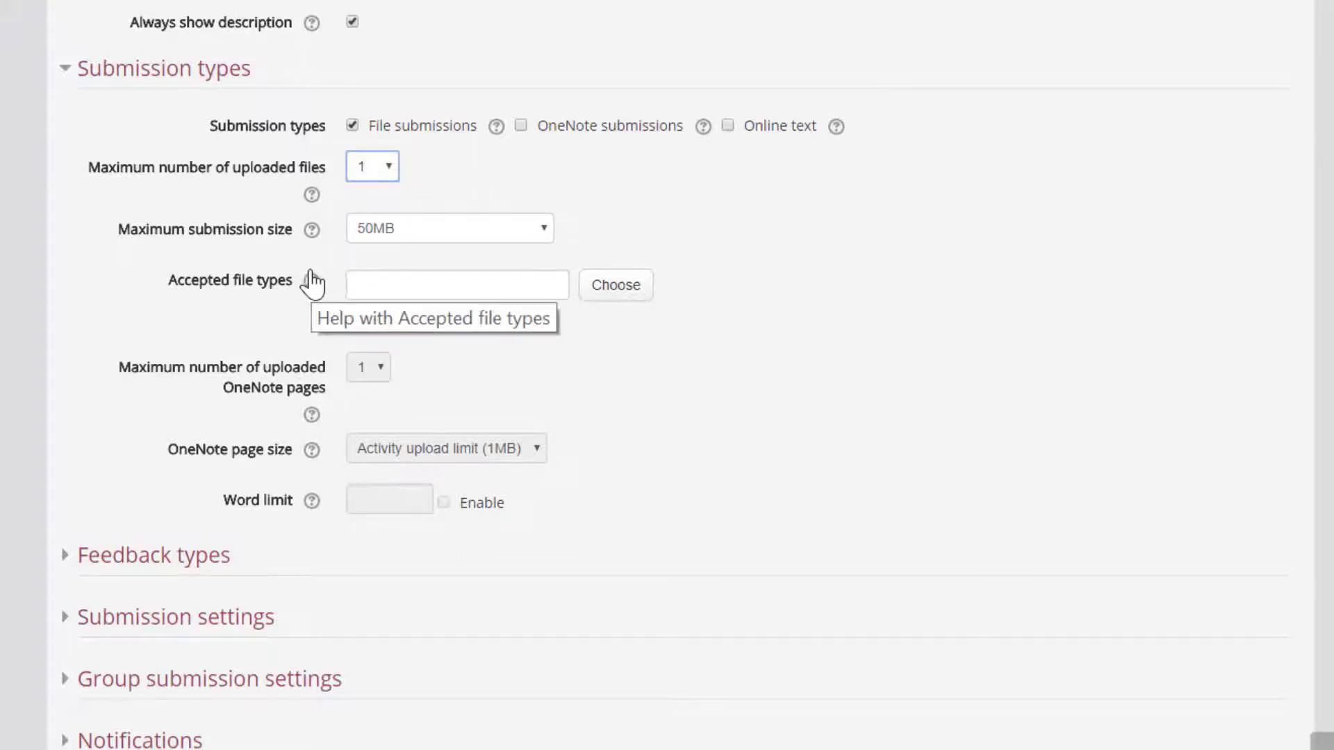
Expand the feedback types settings and enable Feedback files.
left_click(161, 560)
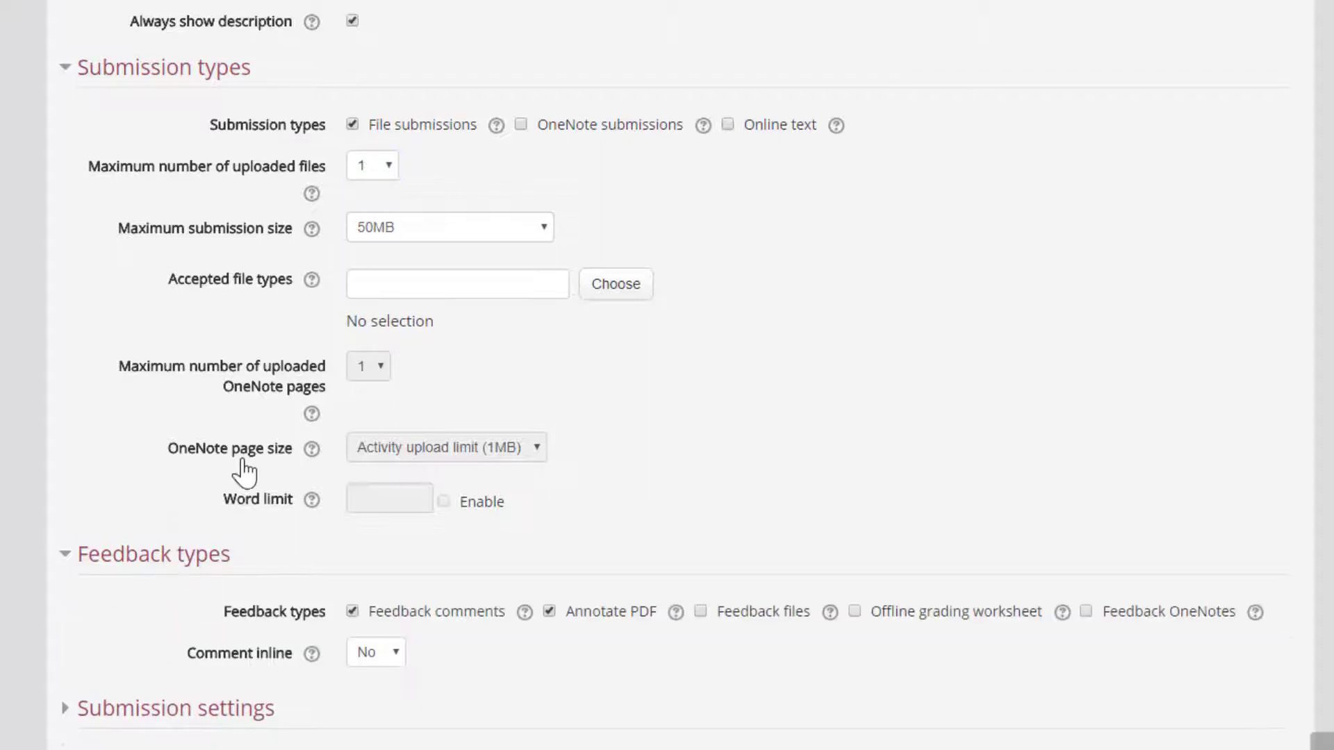
scroll(245, 472, "down", 7)
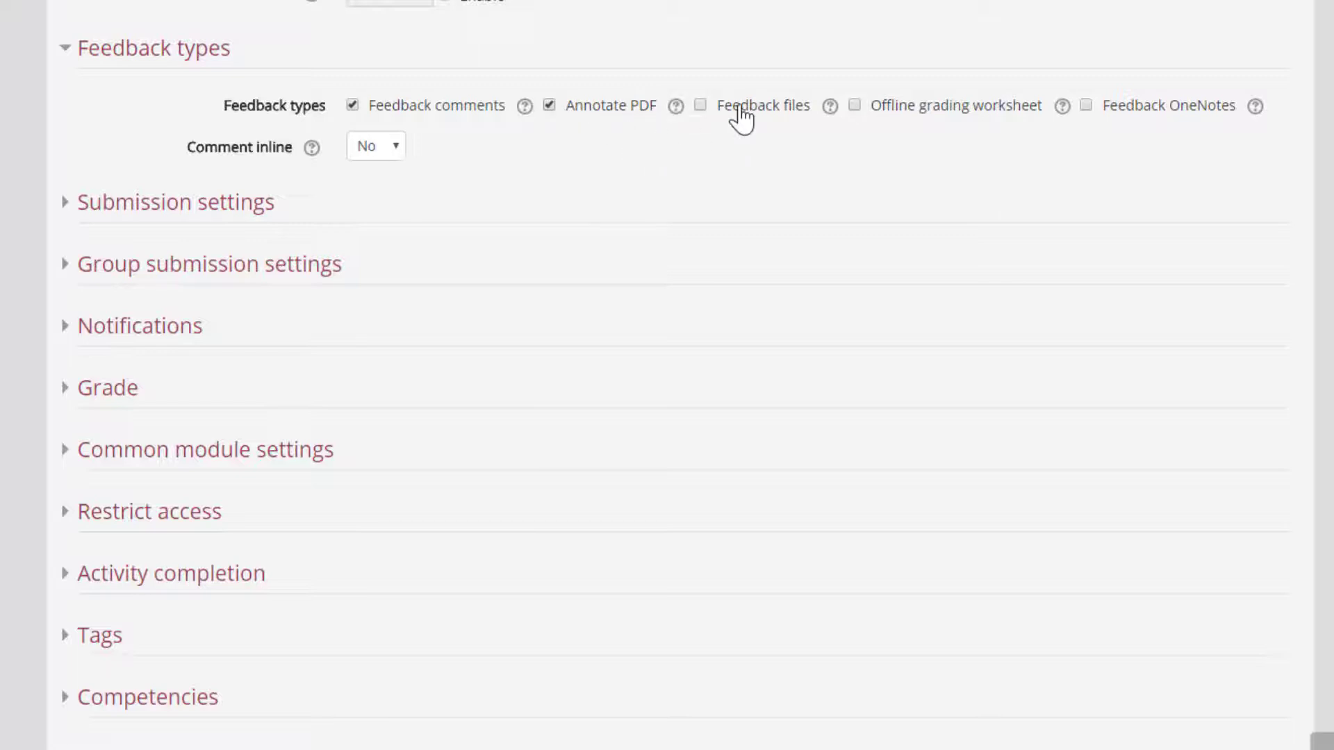
left_click(700, 106)
Expand the Submission settings, Notifications and Grade sections of the assignment form.
left_click(177, 209)
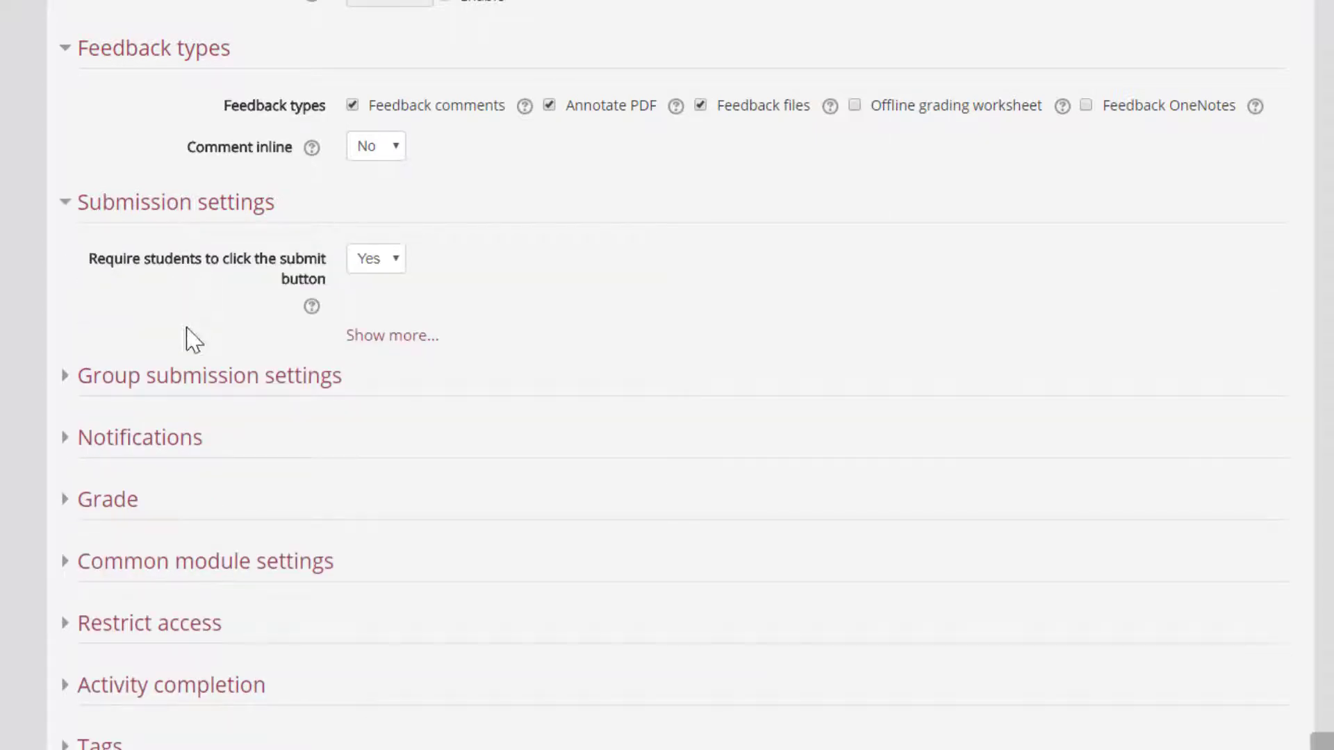
left_click(151, 442)
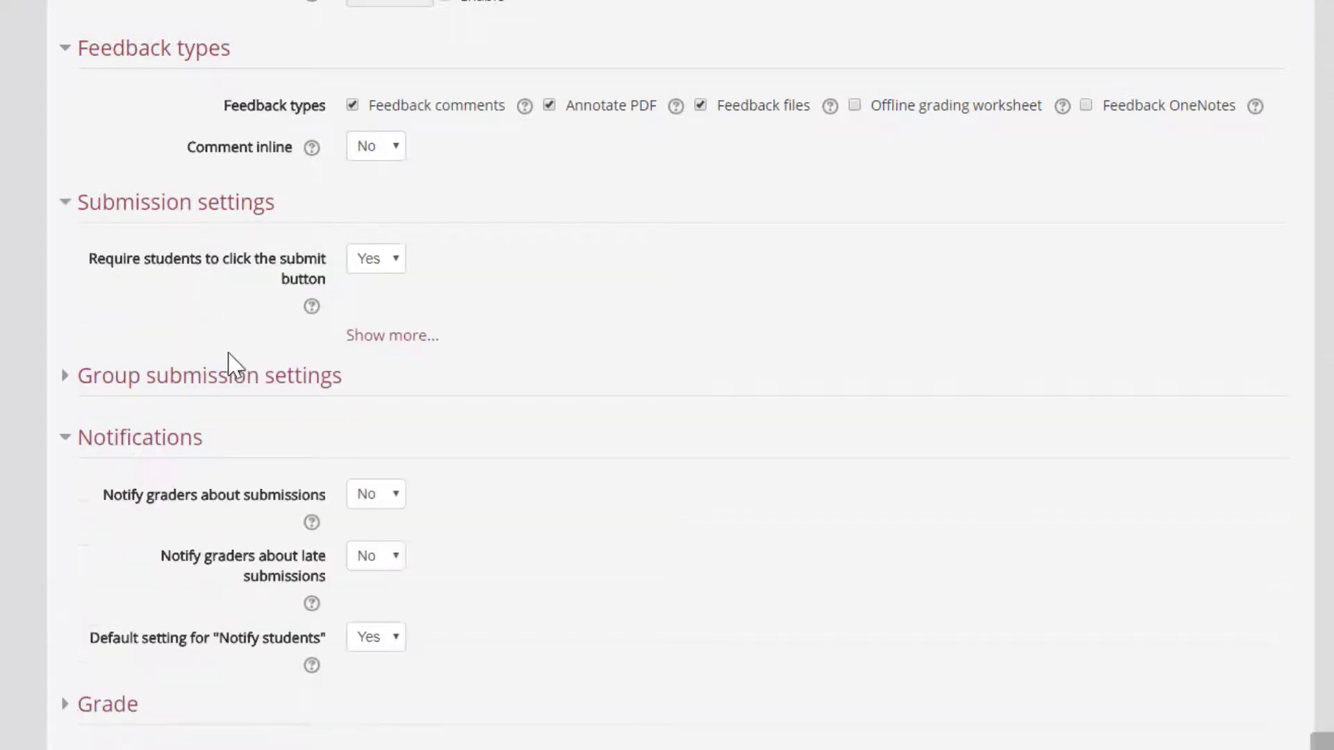
scroll(231, 362, "down", 6)
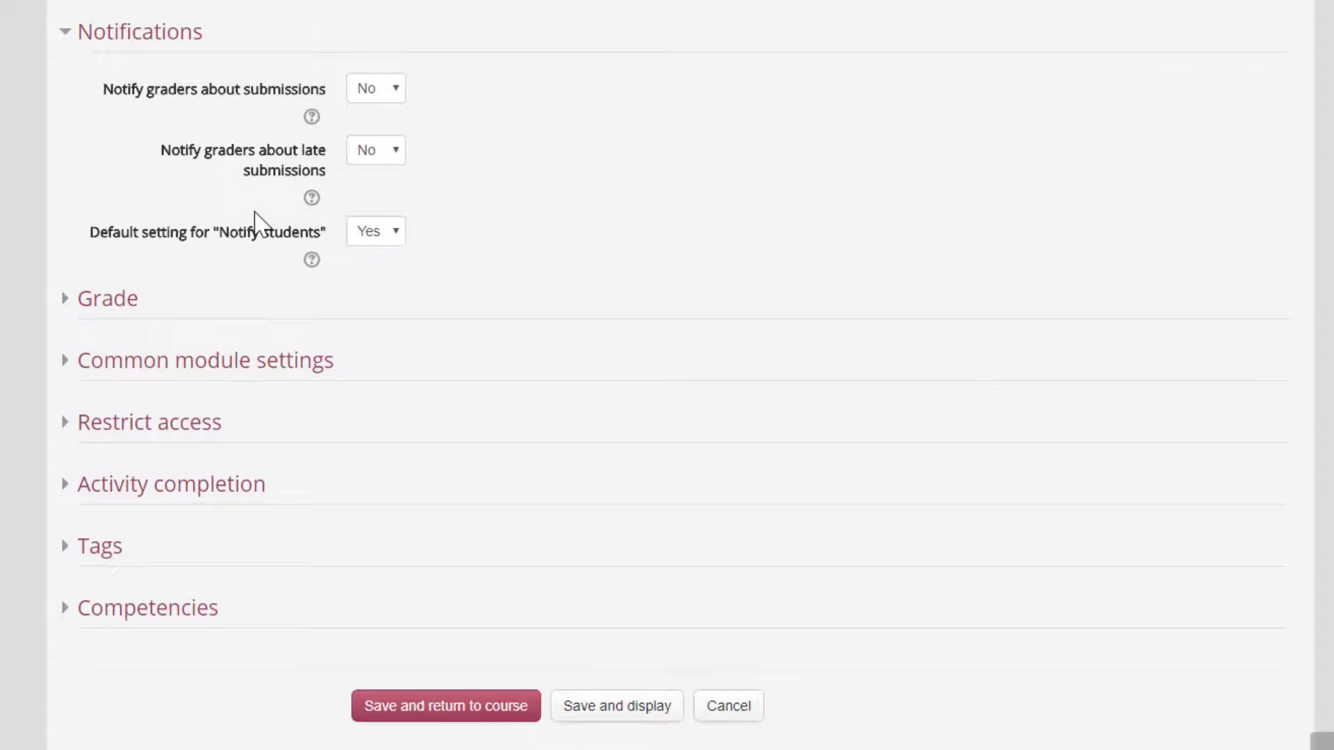
left_click(90, 309)
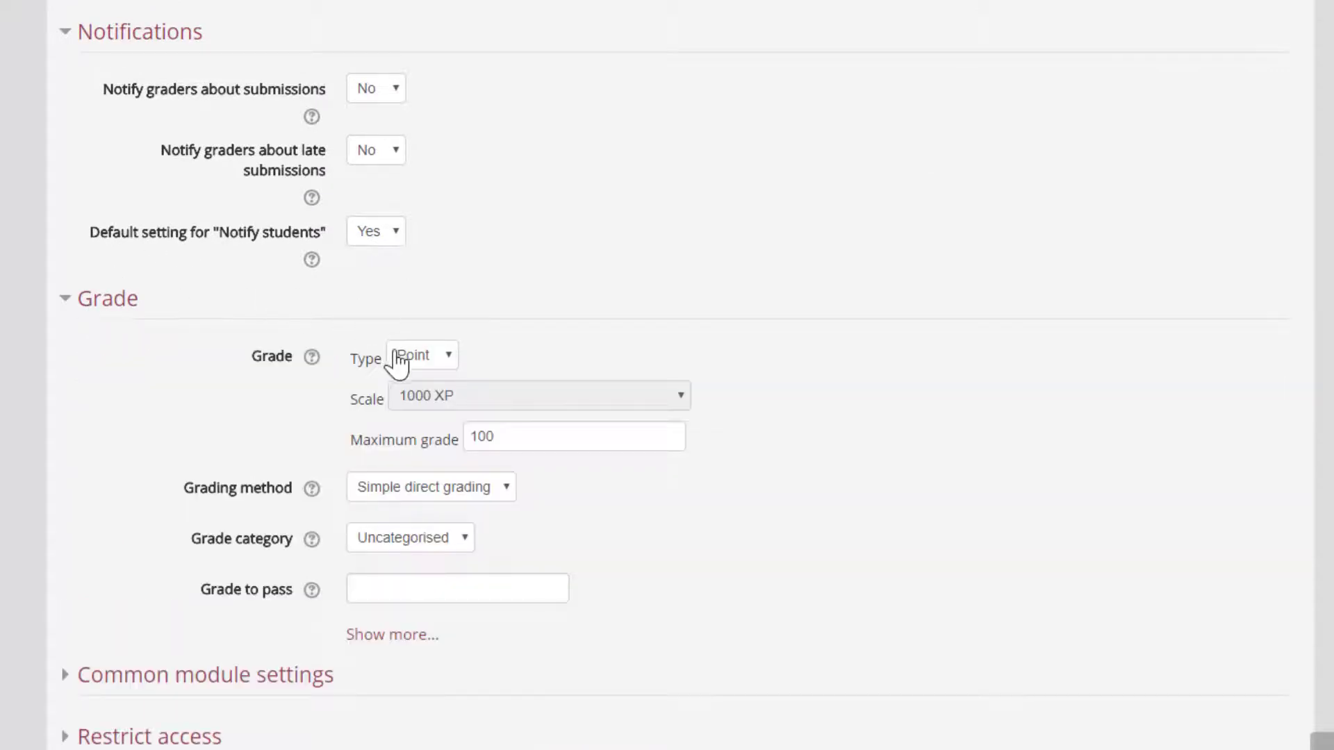
Try Rubric as the grading method and return it to Simple direct grading.
left_click(453, 361)
left_click(455, 365)
left_click(479, 498)
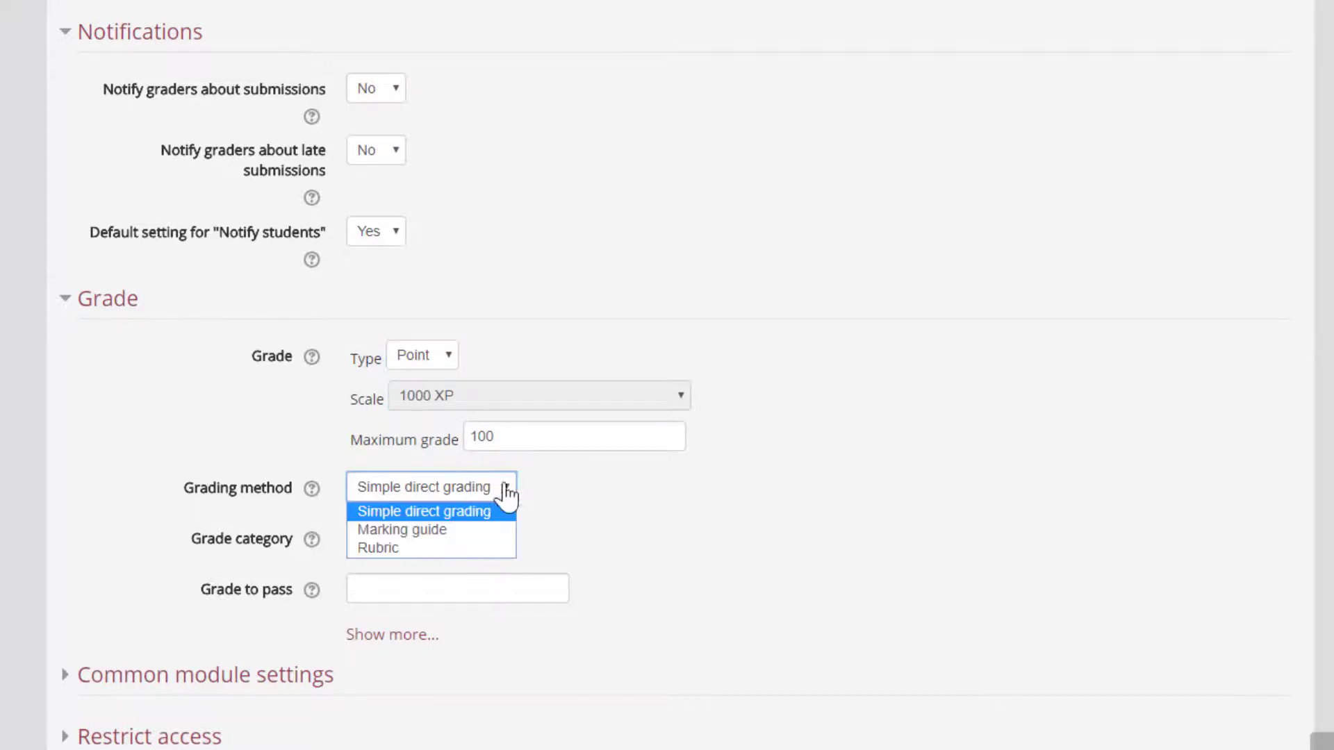
left_click(467, 549)
left_click(471, 498)
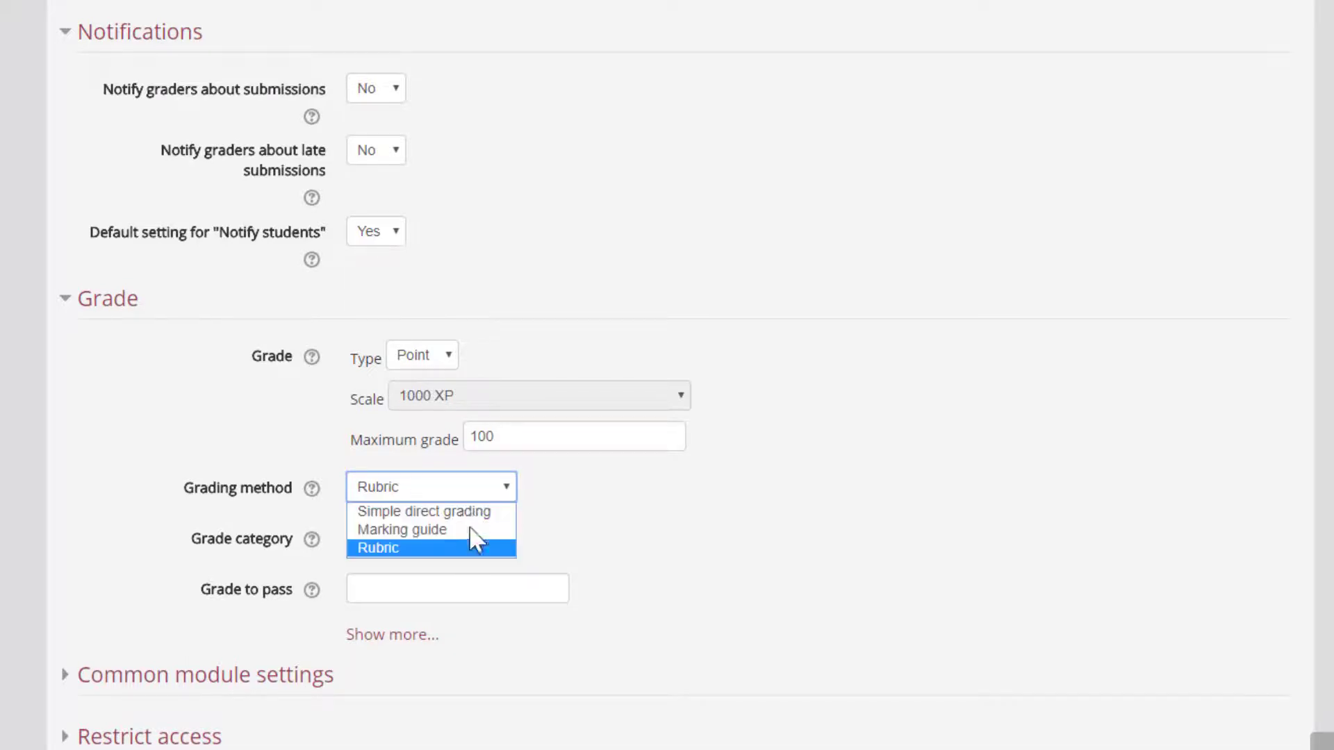
left_click(478, 509)
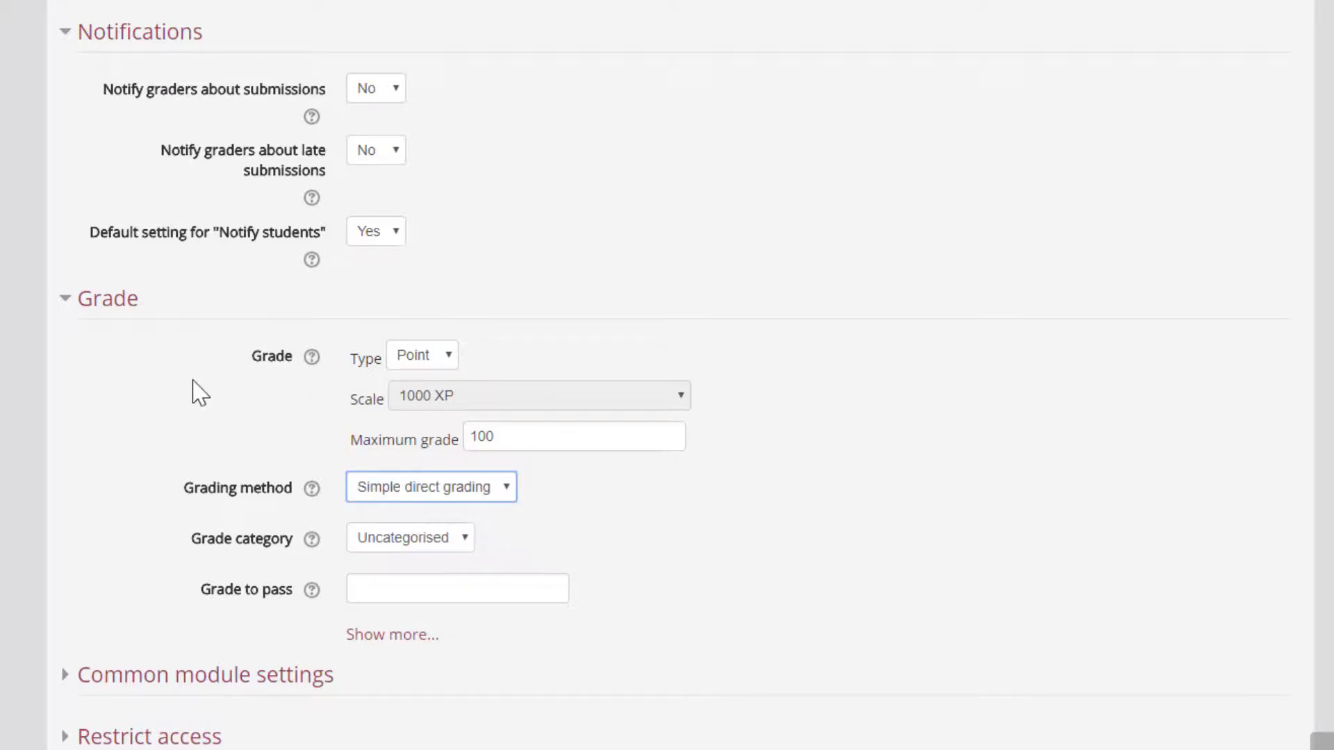
Reveal the additional grade options and set the grade to pass to 50.
left_click(509, 435)
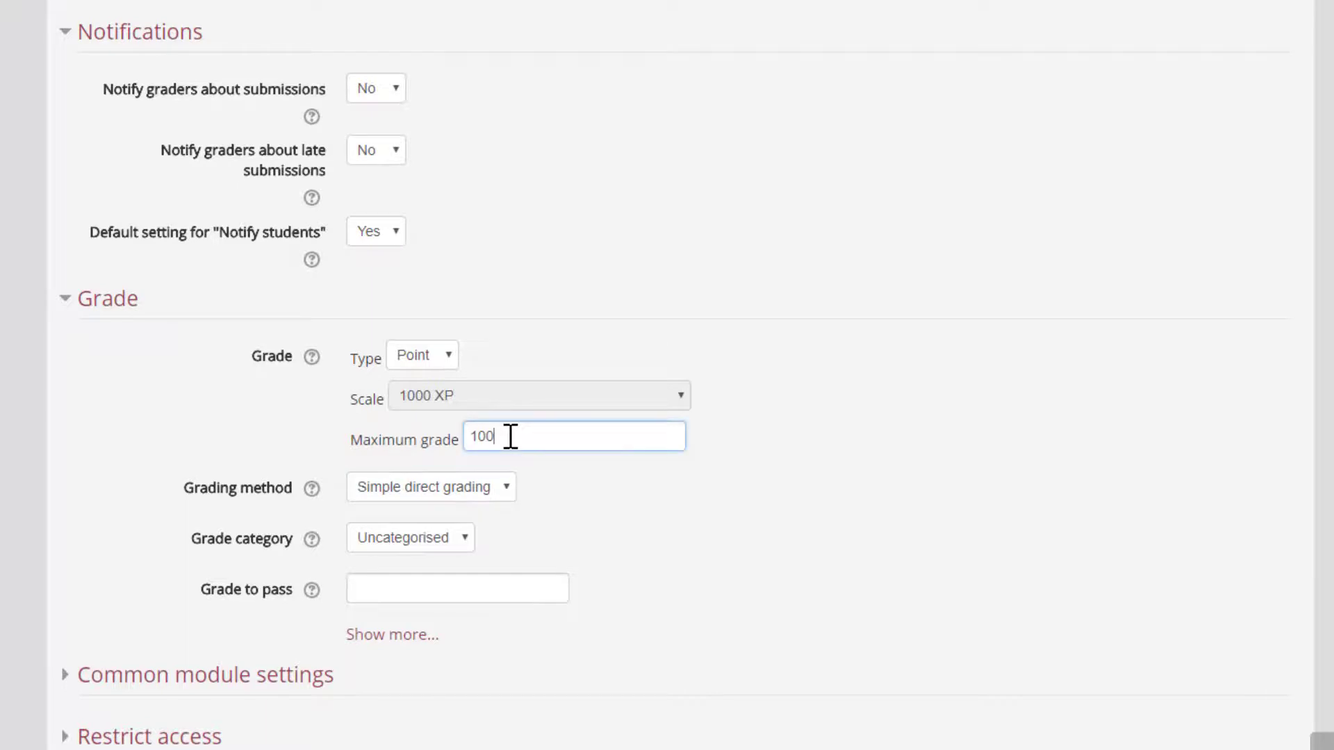
left_click(365, 634)
scroll(379, 564, "down", 5)
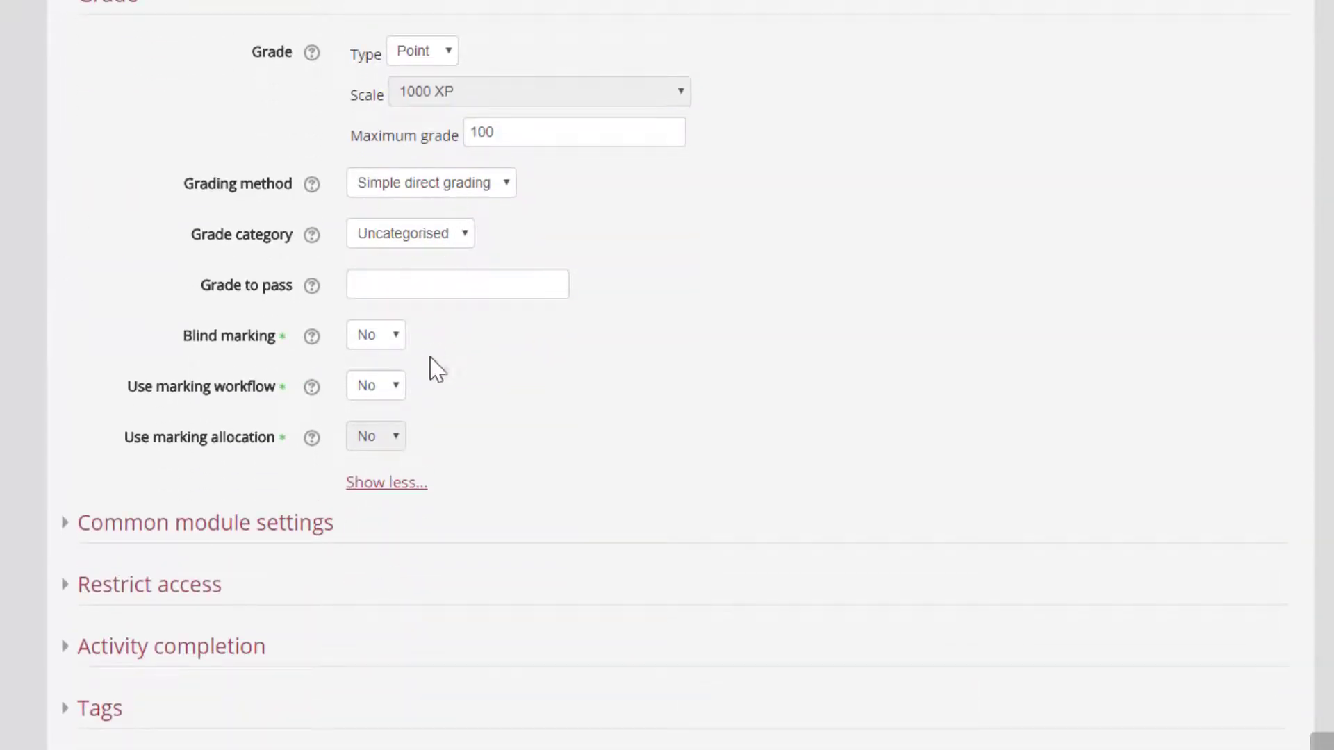
left_click(375, 289)
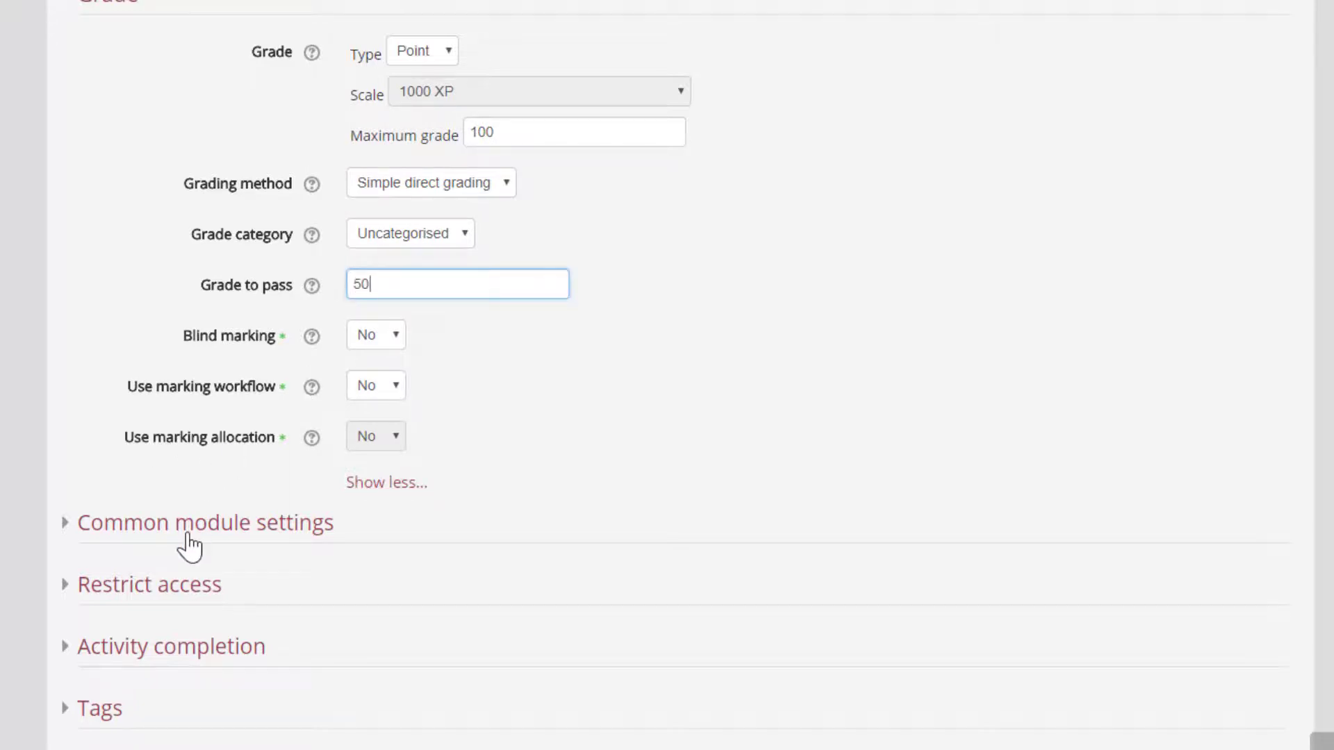
Set completion tracking to show the activity as complete when conditions are met, require a grade, and check the completion tracking help.
left_click(164, 647)
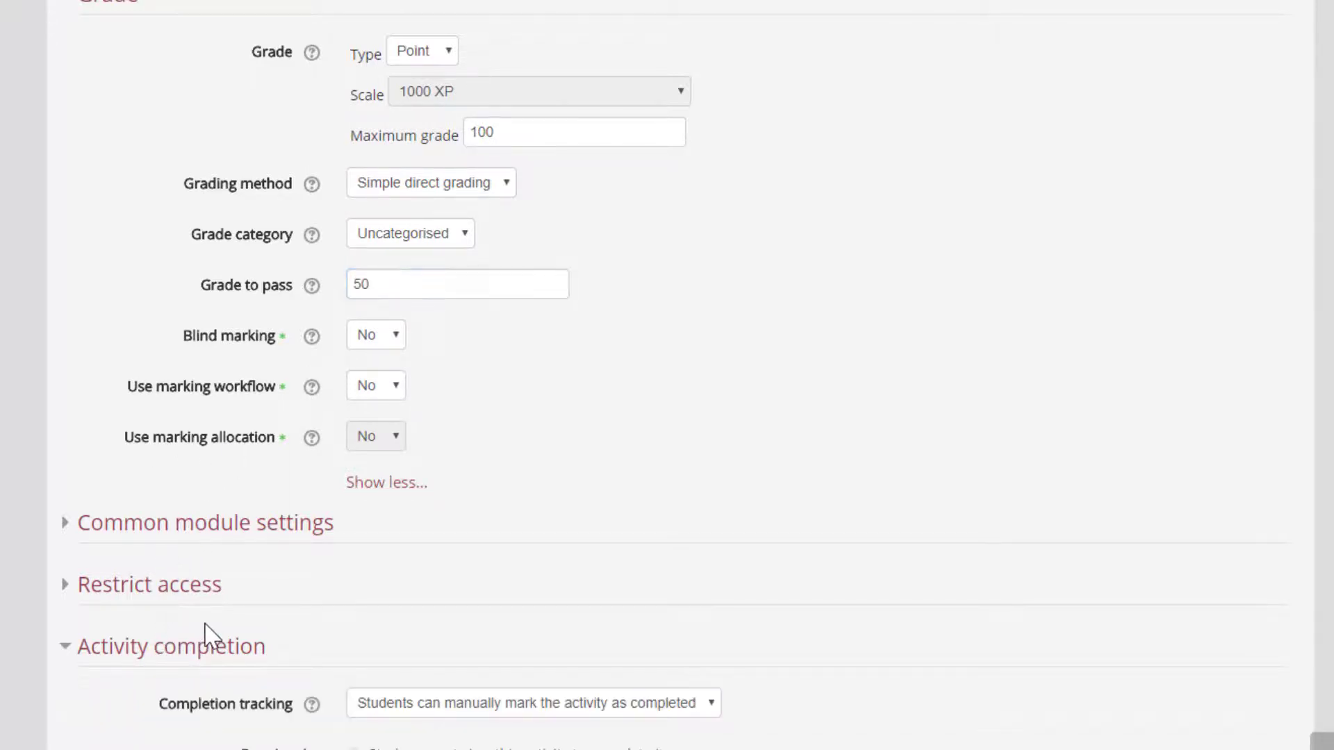
scroll(208, 632, "down", 5)
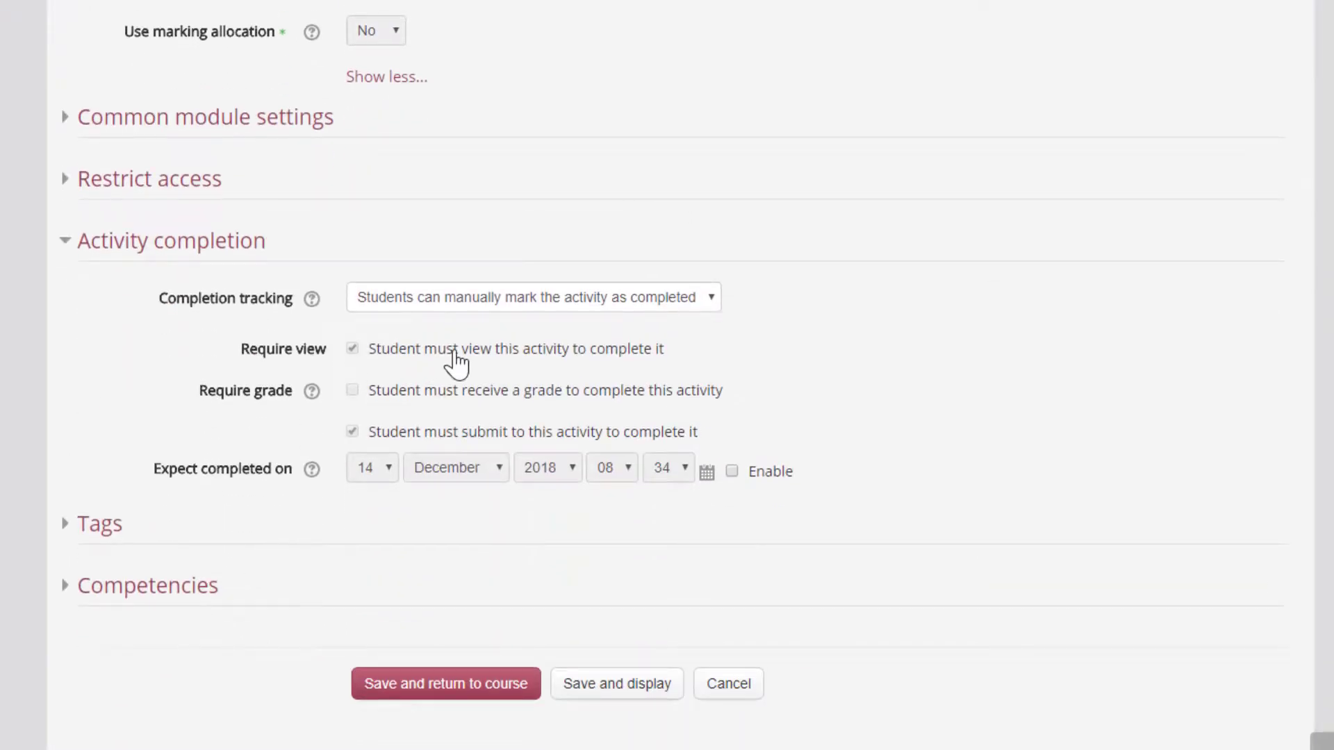
left_click(511, 304)
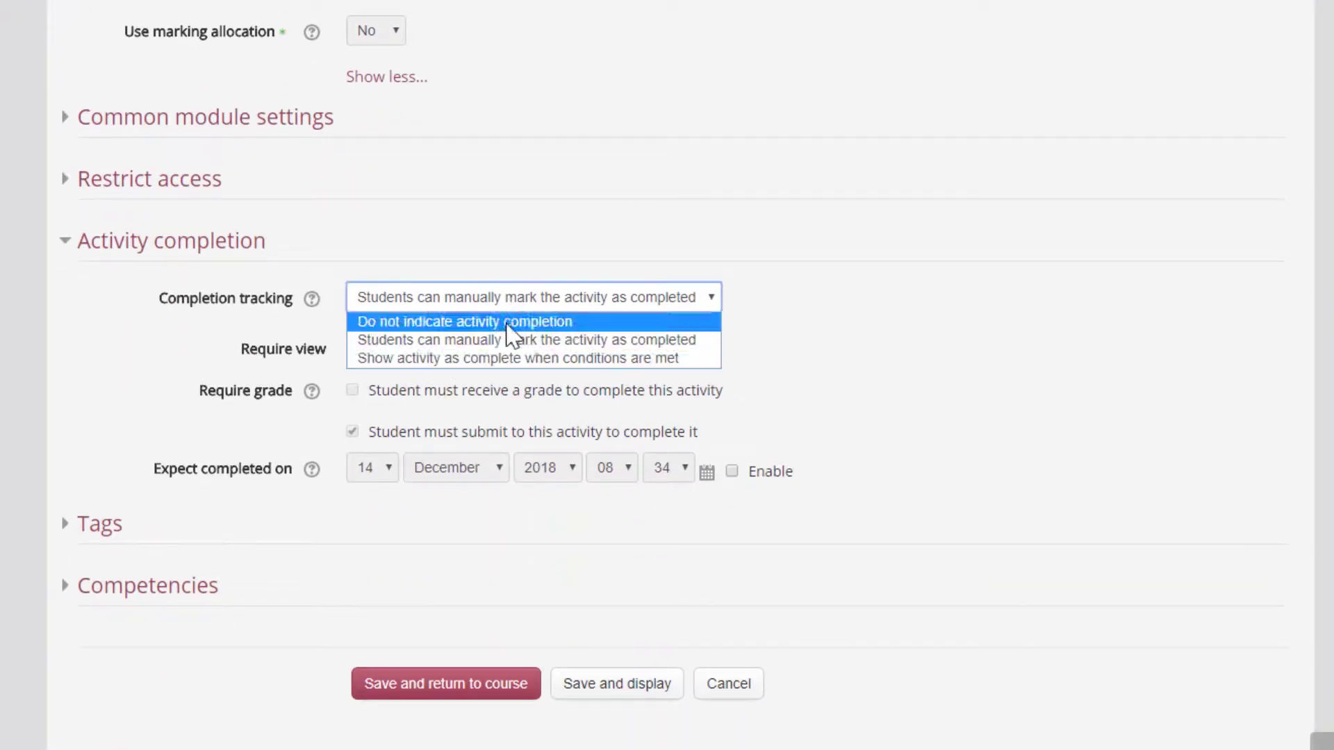
left_click(495, 359)
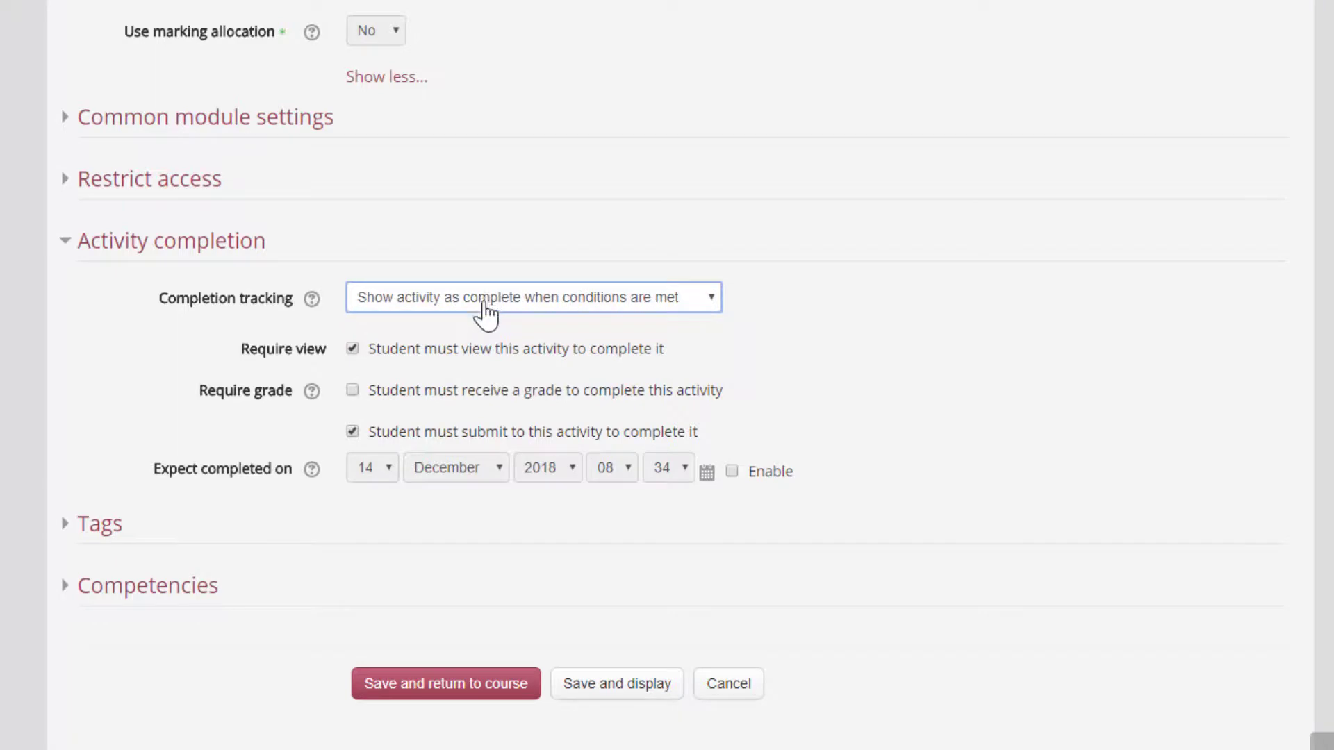
left_click(353, 391)
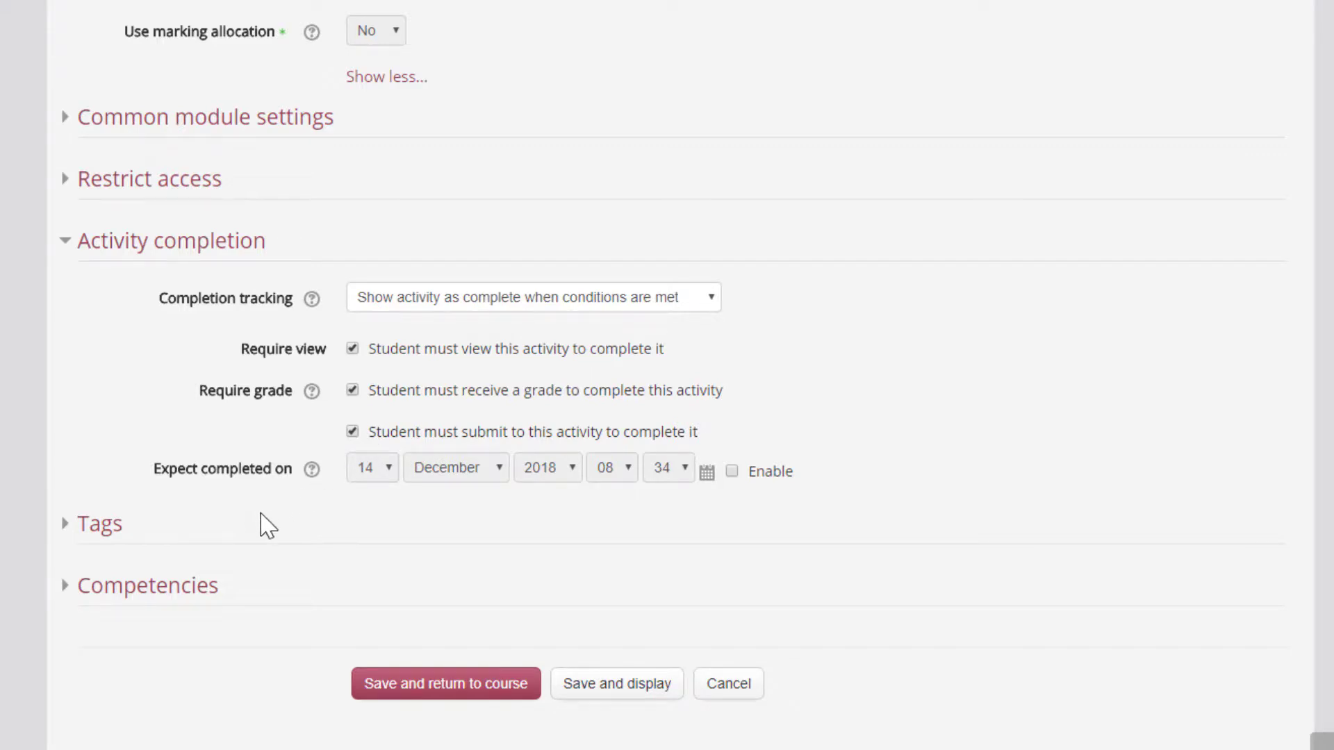
left_click(312, 304)
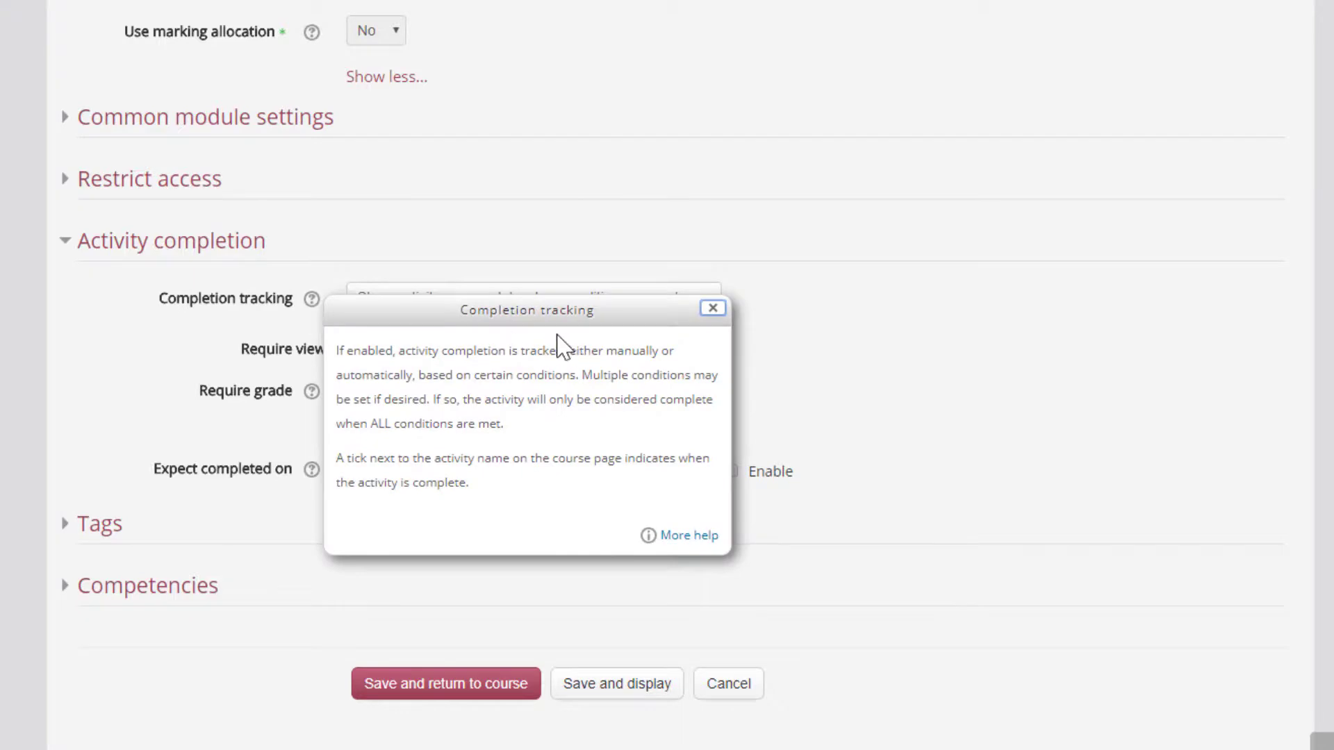
left_click(711, 310)
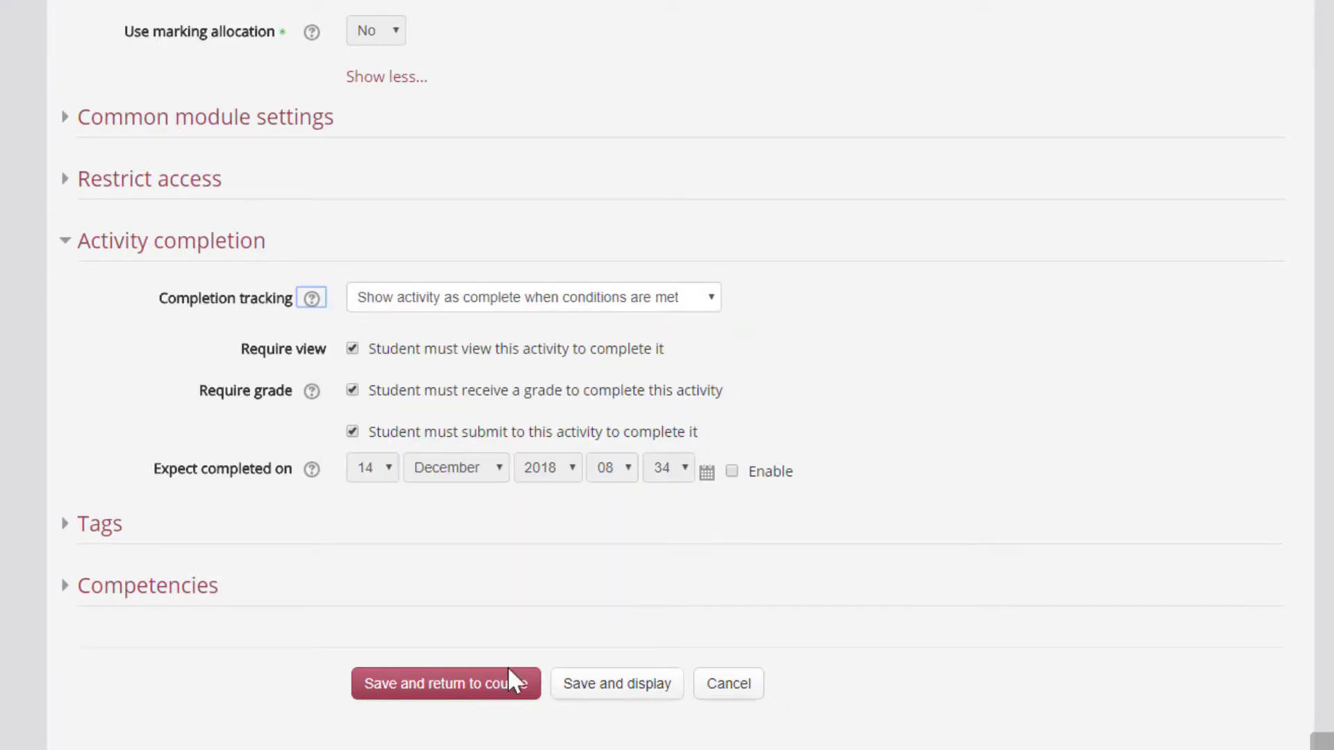
Save and display the assignment, and return to the New Blank Course page.
left_click(597, 703)
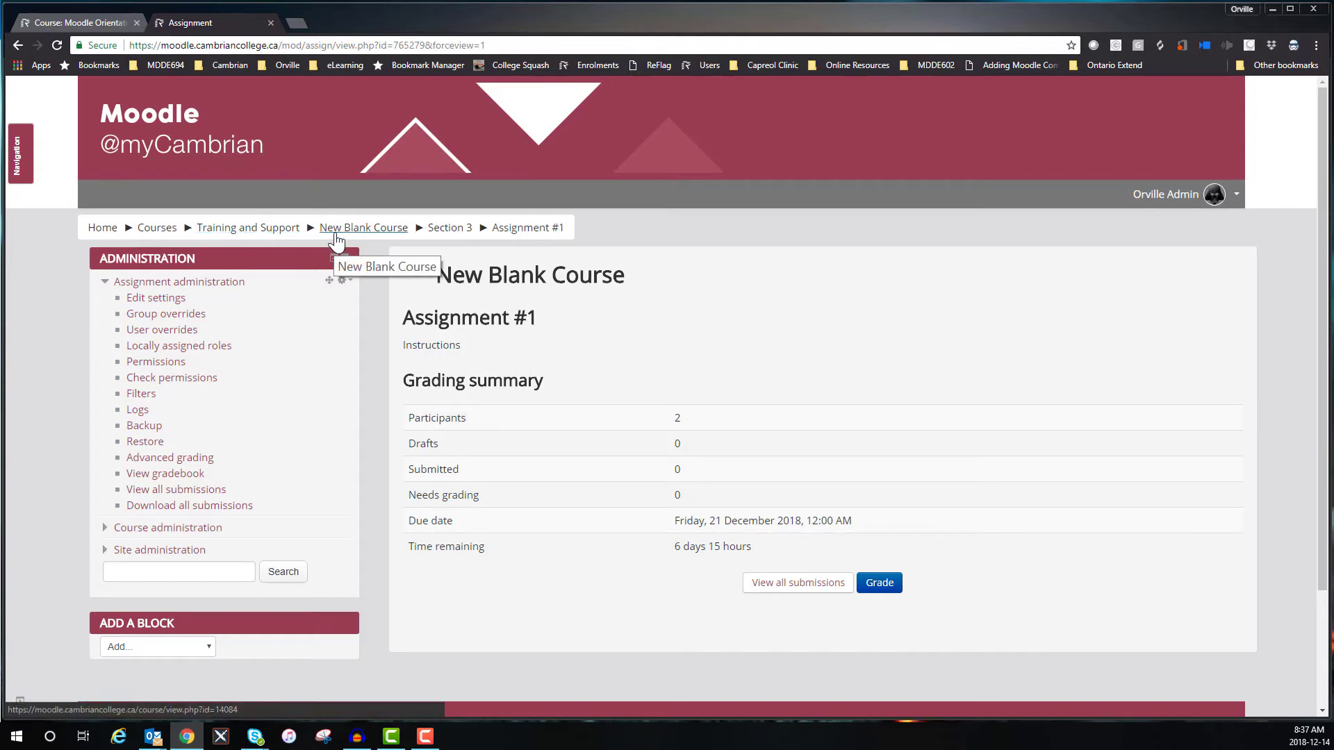
left_click(337, 230)
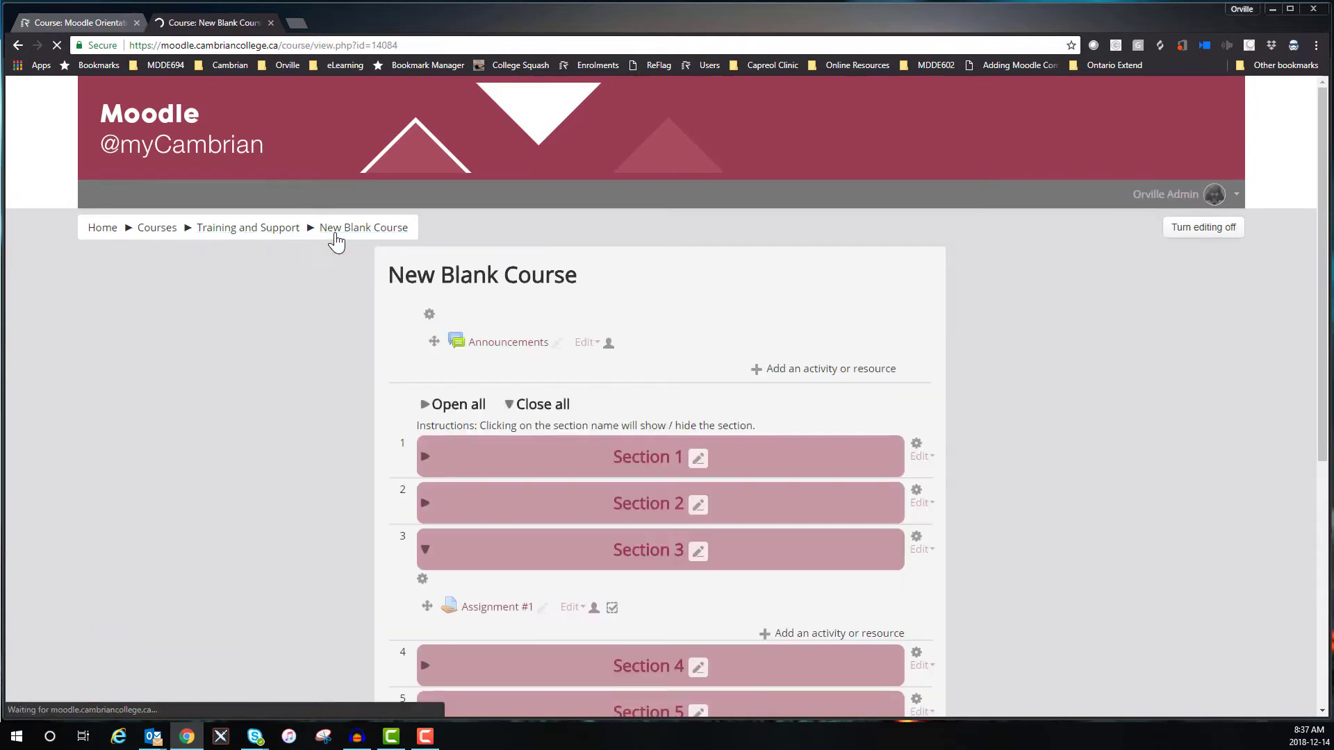